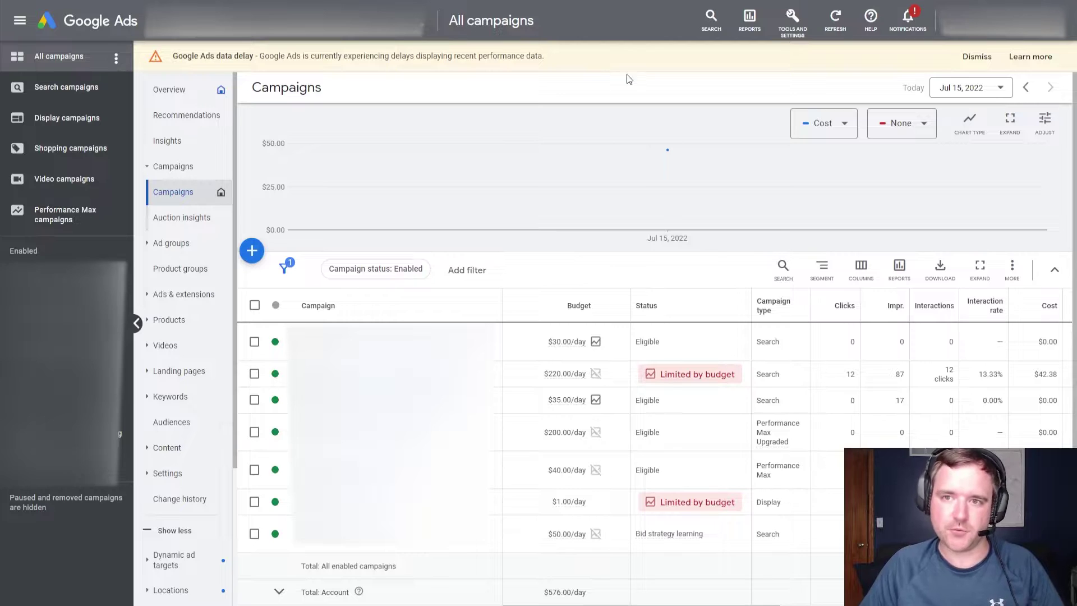
- Open the Reports page and look over the predefined report categories
{"action": "left_click", "coordinate": [755, 34]}
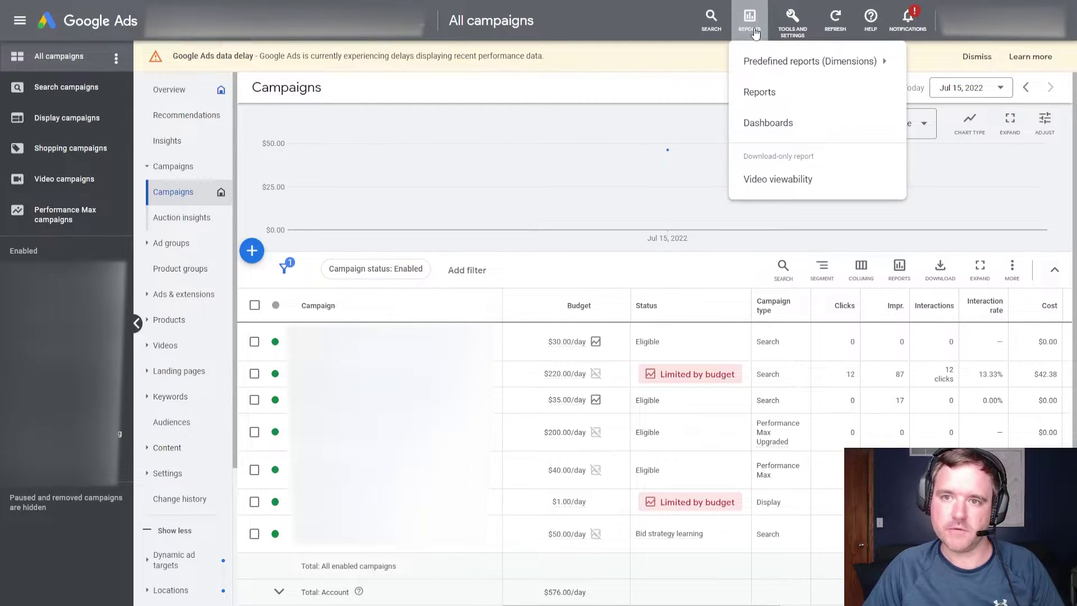
{"action": "left_click", "coordinate": [784, 92]}
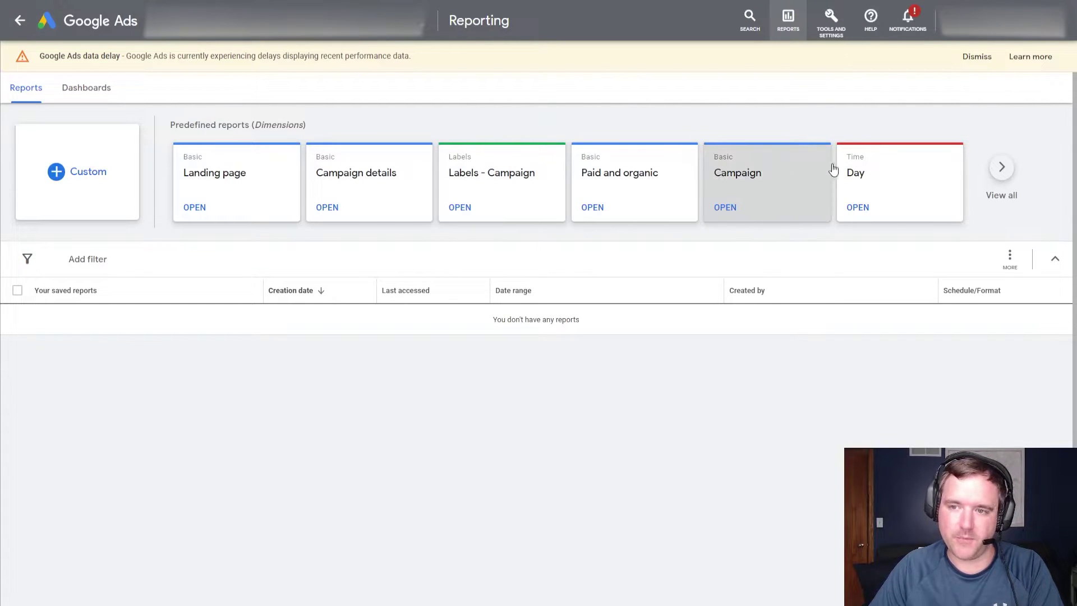
{"action": "left_click", "coordinate": [781, 22]}
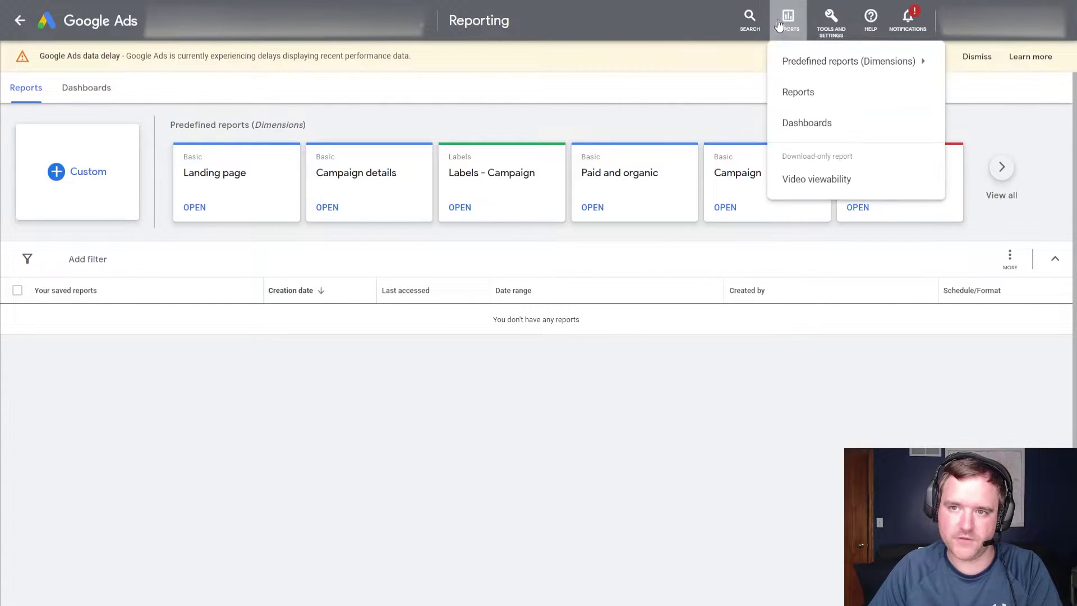
{"action": "mouse_move", "coordinate": [810, 67]}
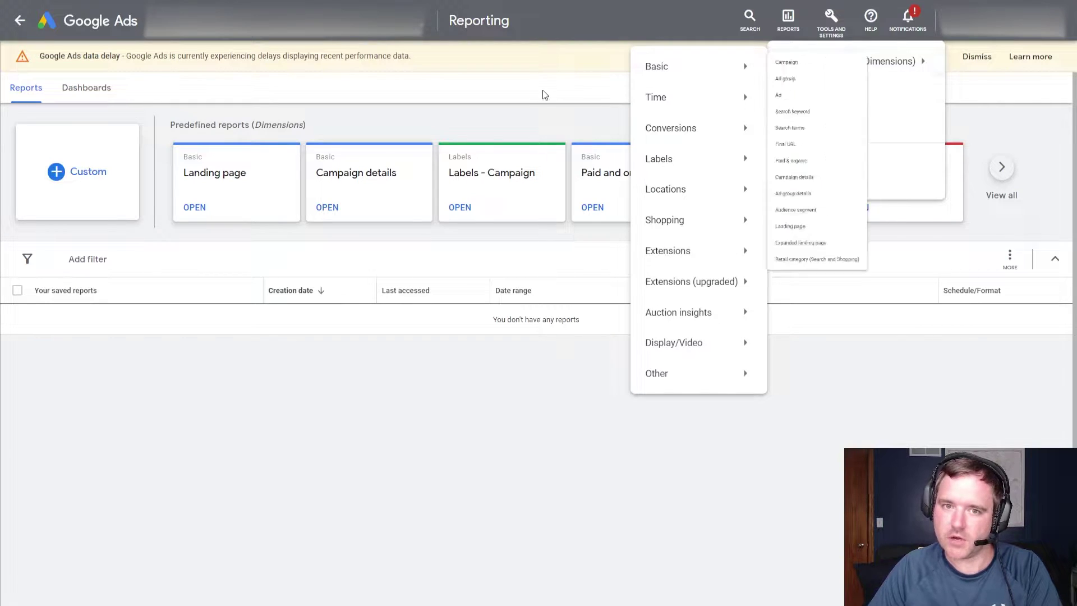
{"action": "left_click", "coordinate": [548, 94]}
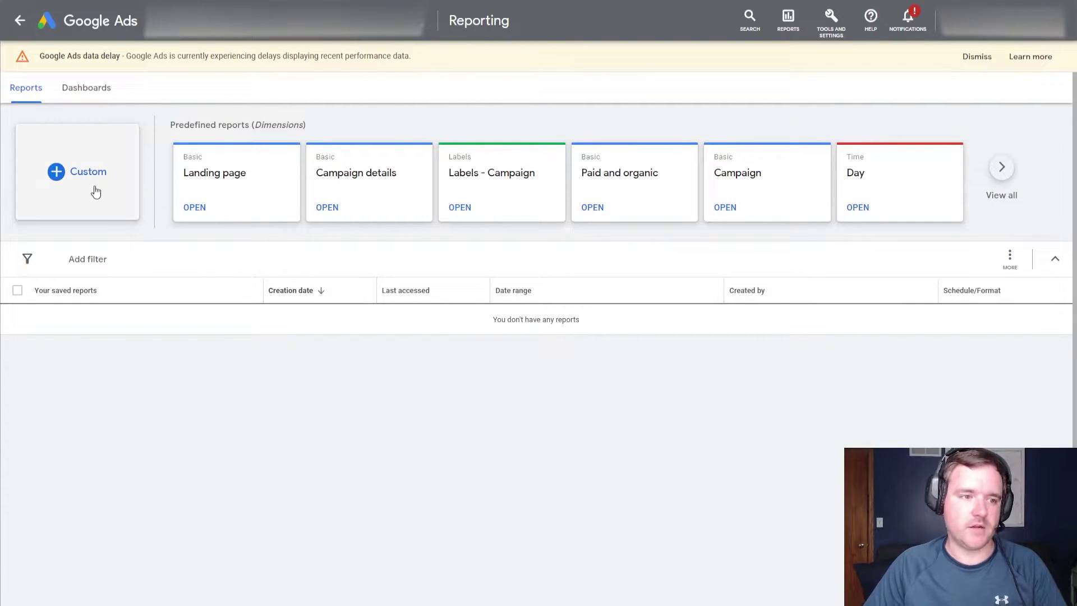
- Create a custom report of the Table type and view its date range options
{"action": "left_click", "coordinate": [102, 171]}
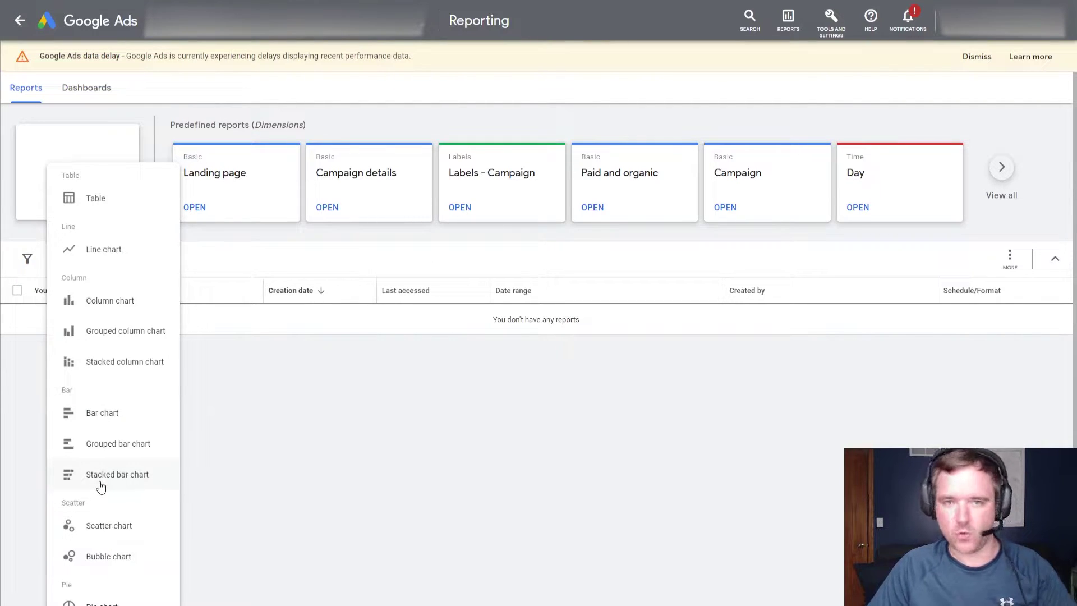
{"action": "left_click", "coordinate": [97, 198]}
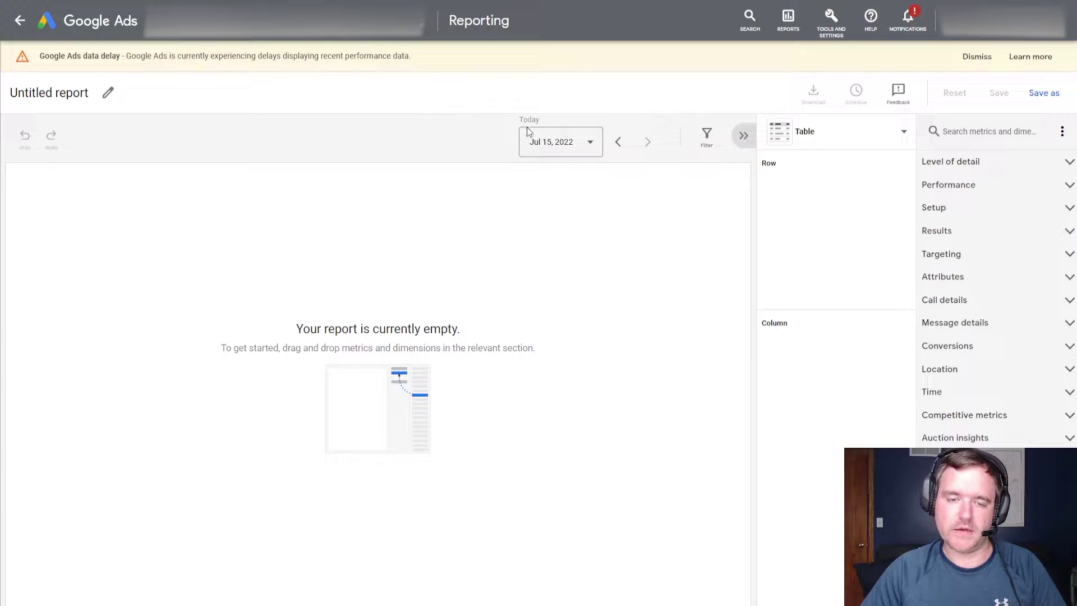
{"action": "left_click", "coordinate": [563, 146]}
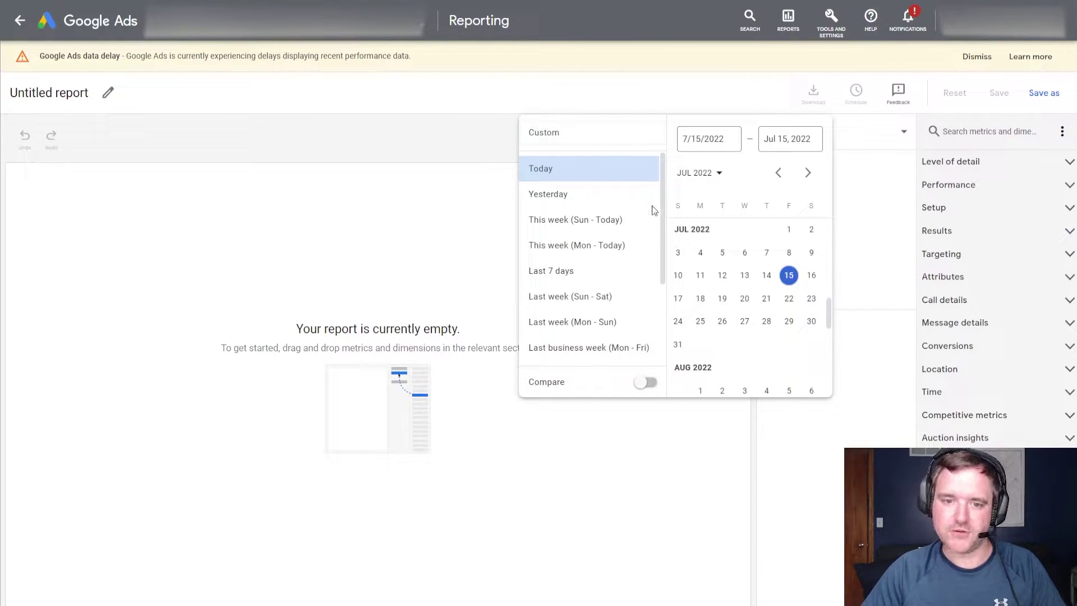
{"action": "left_click", "coordinate": [464, 173]}
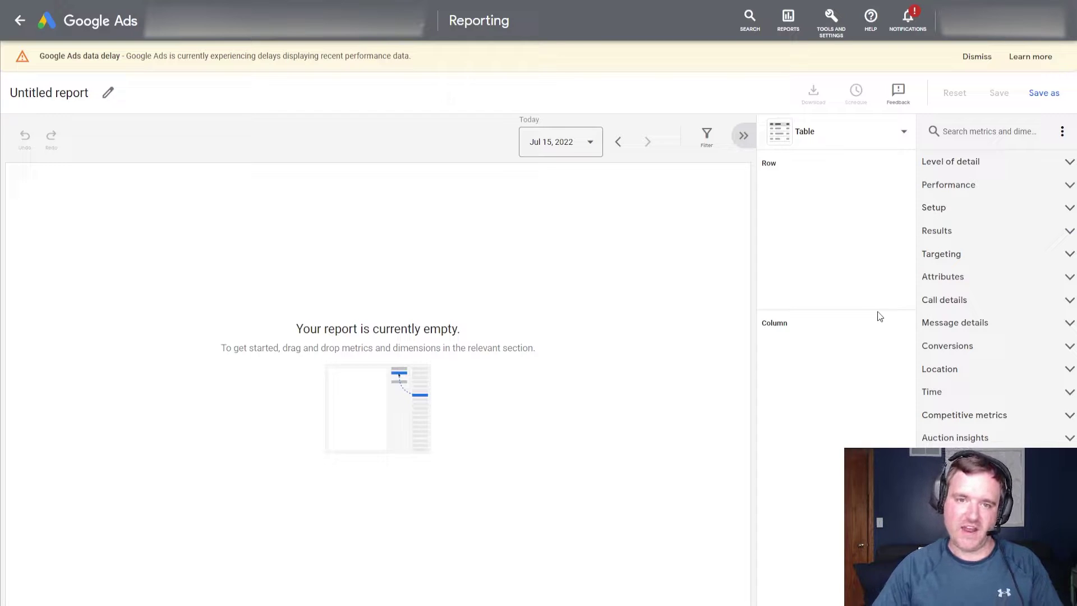
{"action": "left_click", "coordinate": [979, 131]}
{"action": "type", "text": "canoaign"}
{"action": "key", "text": "ctrl+a"}
{"action": "type", "text": "campai"}
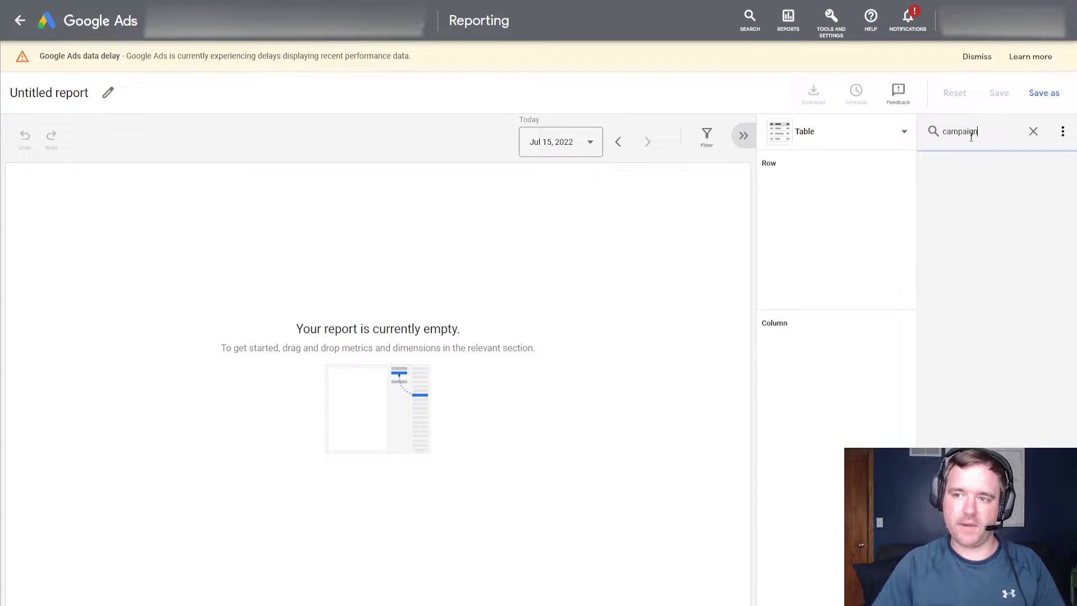
{"action": "key", "text": "ctrl+a"}
{"action": "key", "text": "BackSpace"}
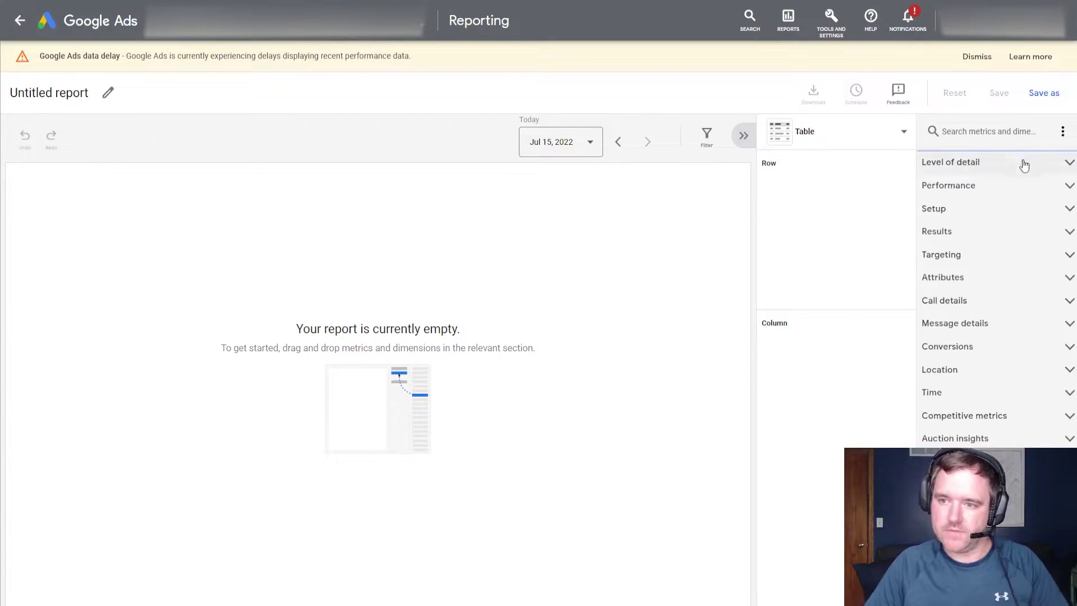
- Look through the Level of detail, Performance and Setup categories of metrics and dimensions
{"action": "left_click", "coordinate": [1001, 166]}
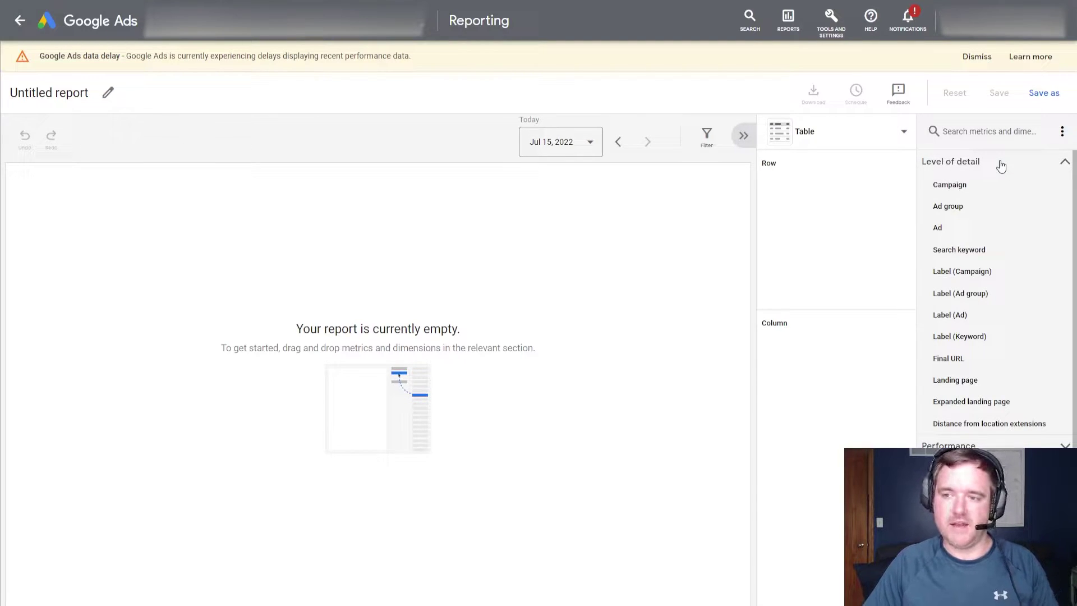
{"action": "left_click", "coordinate": [1002, 166]}
{"action": "left_click", "coordinate": [961, 184]}
{"action": "left_click", "coordinate": [955, 191]}
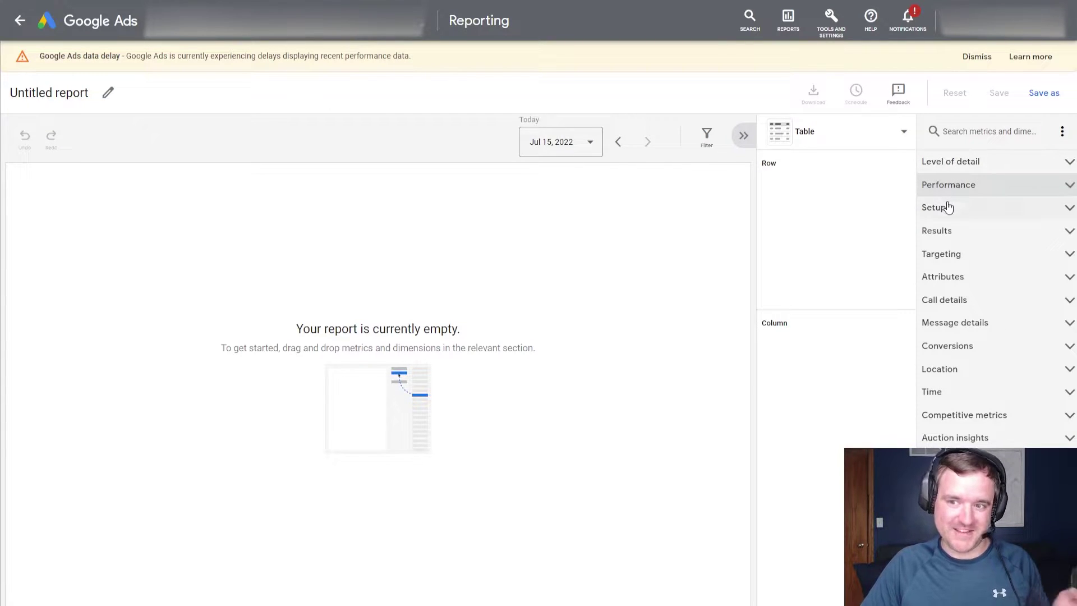
{"action": "left_click", "coordinate": [957, 206]}
{"action": "left_click", "coordinate": [958, 206]}
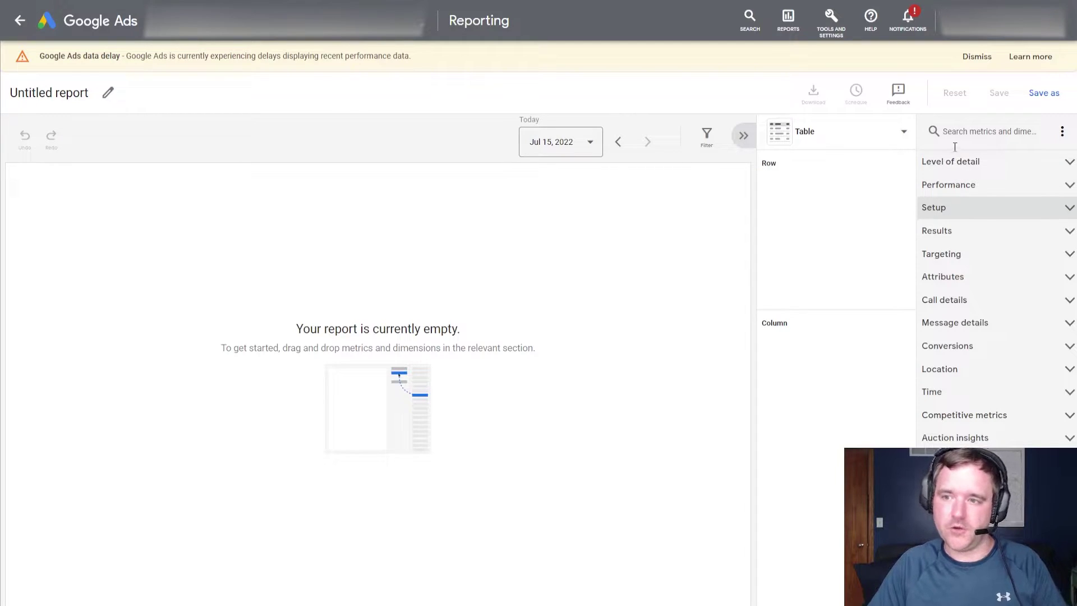
- Search the dimensions for "campaign", place Campaign in the report as the row, and clear the search
{"action": "left_click", "coordinate": [967, 133]}
{"action": "type", "text": "campaign"}
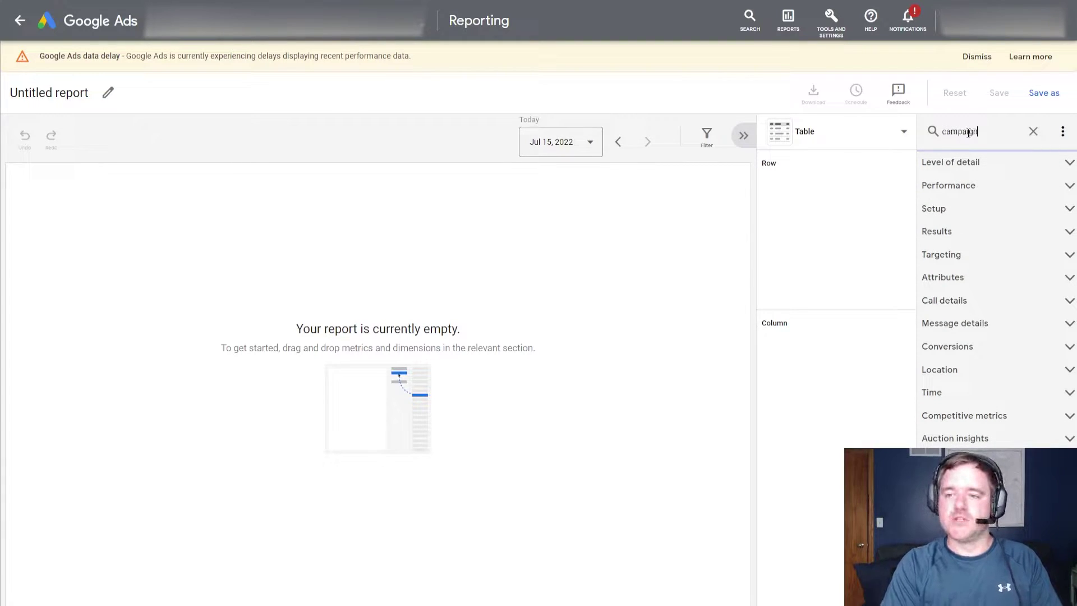
{"action": "left_click_drag", "start_coordinate": [943, 162], "coordinate": [200, 235]}
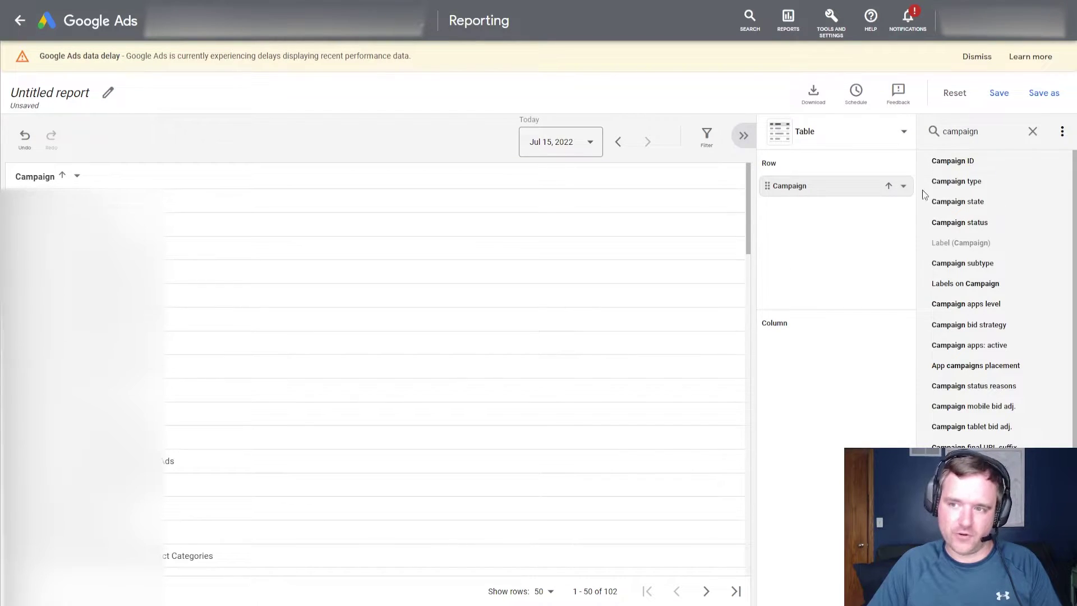
{"action": "left_click", "coordinate": [1033, 131]}
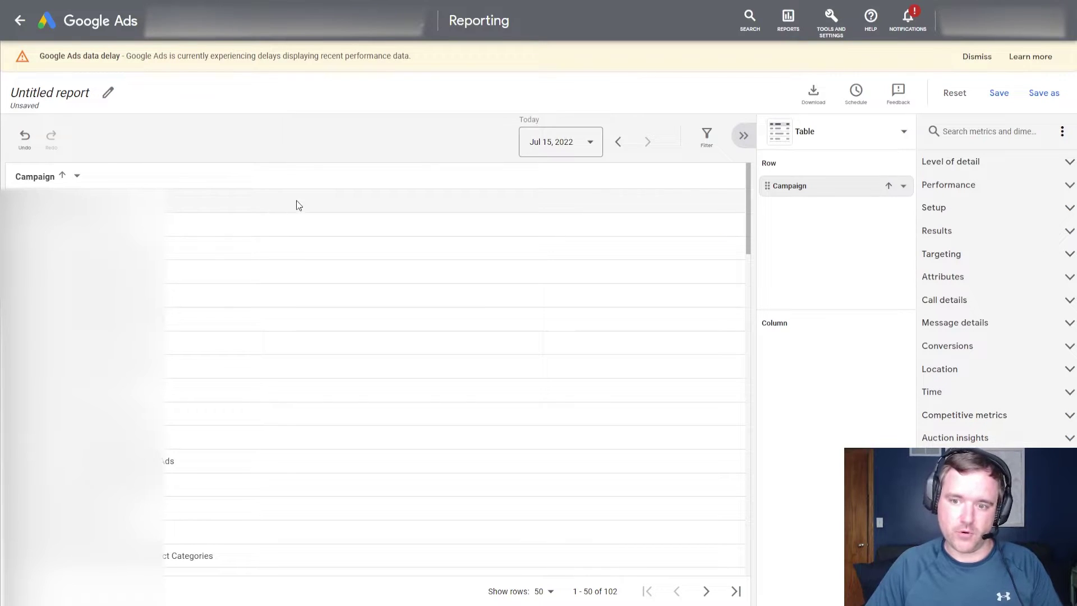
- Find the Clicks and Impr. metrics and add both as columns of the report table
{"action": "left_click", "coordinate": [978, 131]}
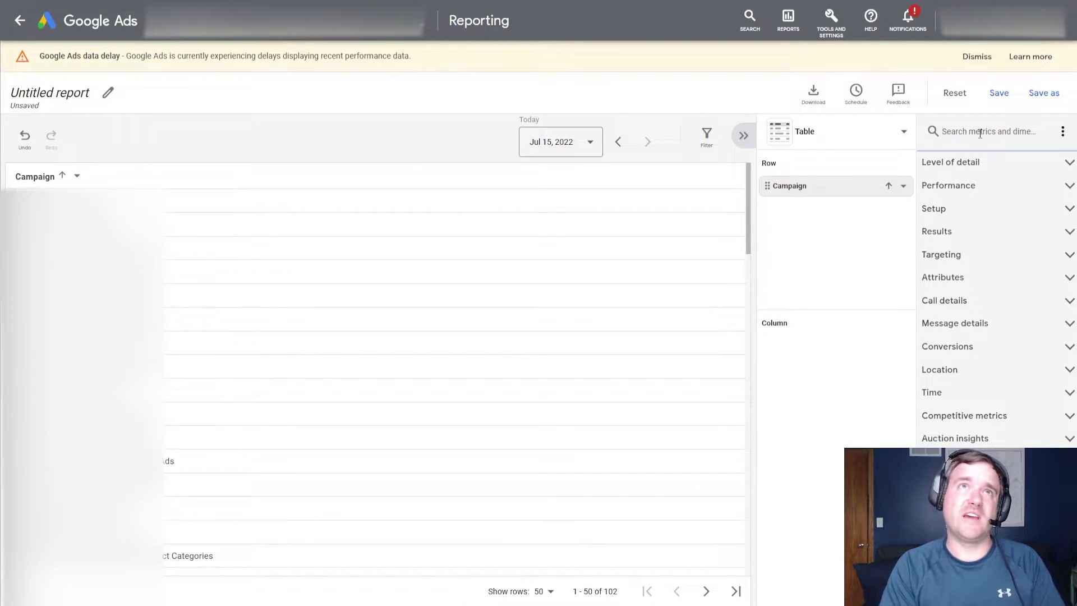
{"action": "type", "text": "clicks"}
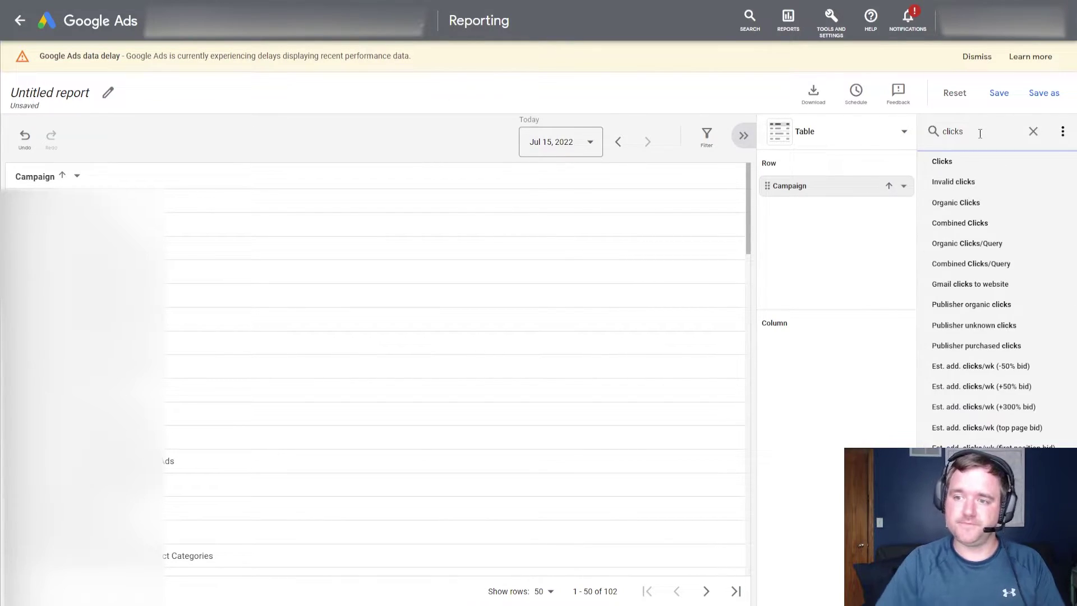
{"action": "left_click", "coordinate": [951, 162]}
{"action": "double_click", "coordinate": [974, 132]}
{"action": "type", "text": "imp"}
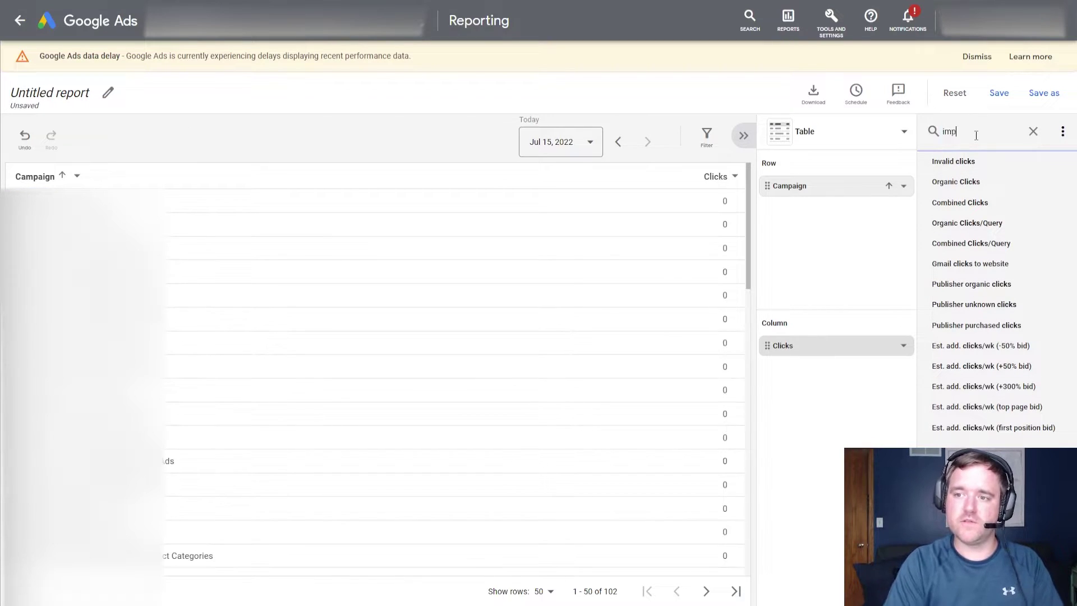
{"action": "type", "text": "re"}
{"action": "key", "text": "BackSpace"}
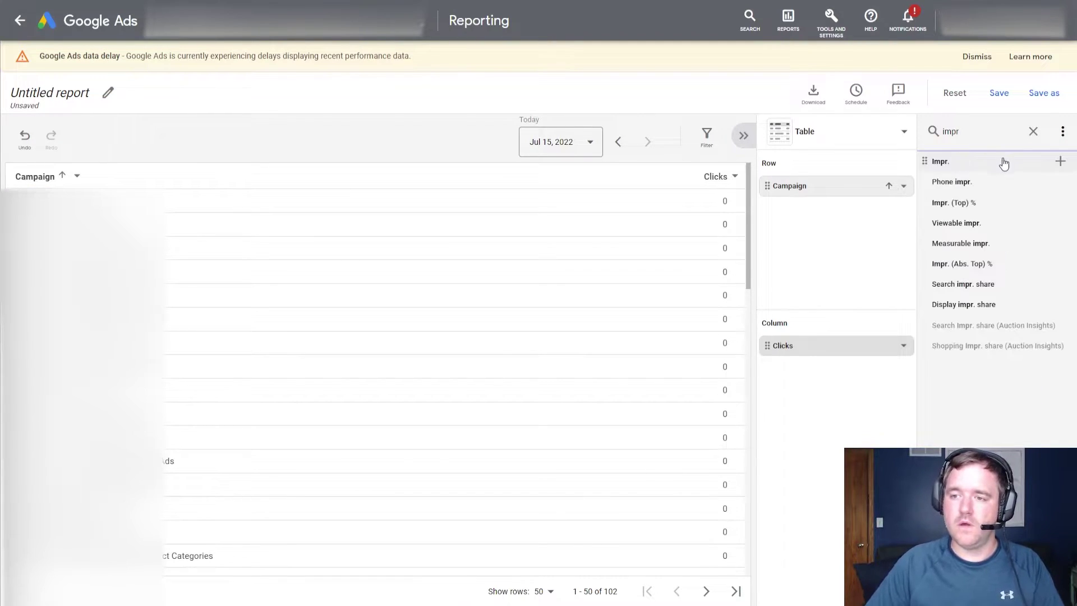
{"action": "left_click", "coordinate": [1003, 161]}
- Find the CTR and Conversions metrics and add both as columns after Impr
{"action": "double_click", "coordinate": [984, 134]}
{"action": "type", "text": "click"}
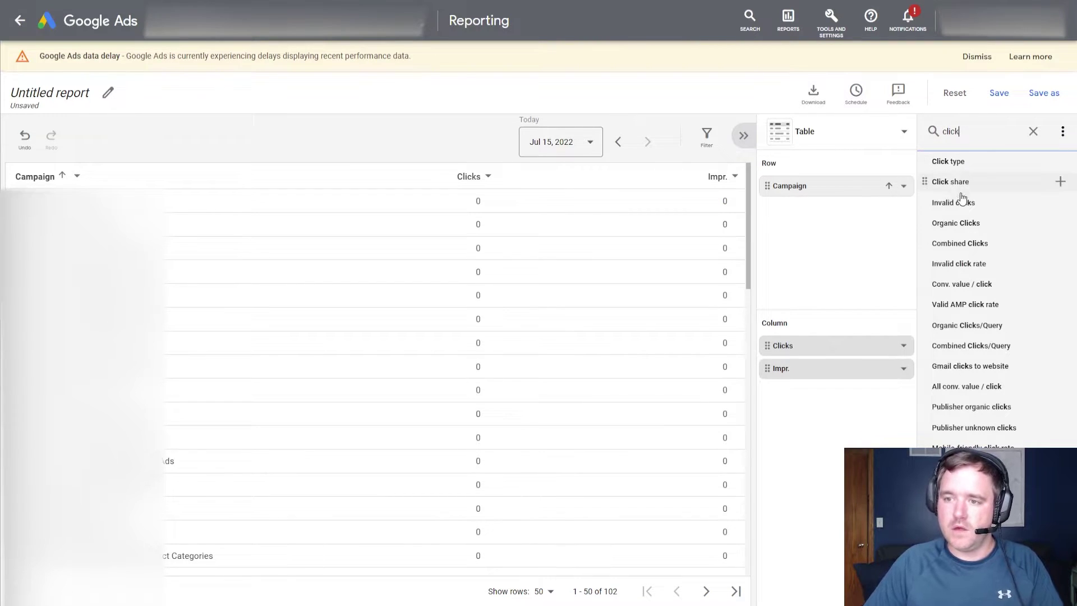
{"action": "key", "text": "ctrl+a"}
{"action": "type", "text": "ctr"}
{"action": "left_click", "coordinate": [948, 161]}
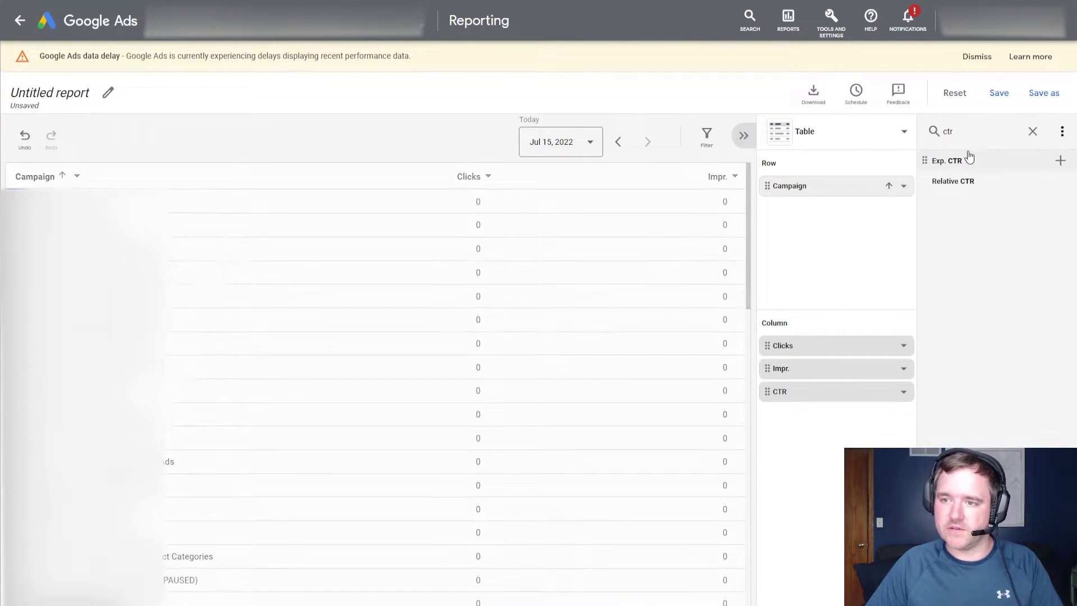
{"action": "key", "text": "BackSpace"}
{"action": "key", "text": "BackSpace"}
{"action": "type", "text": "onv"}
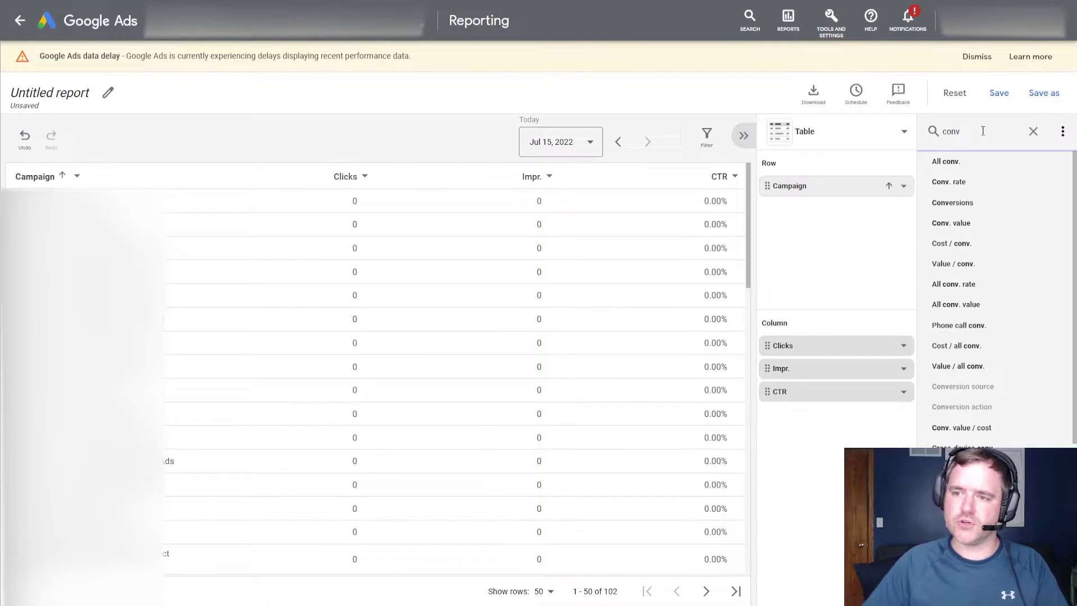
{"action": "left_click", "coordinate": [952, 216]}
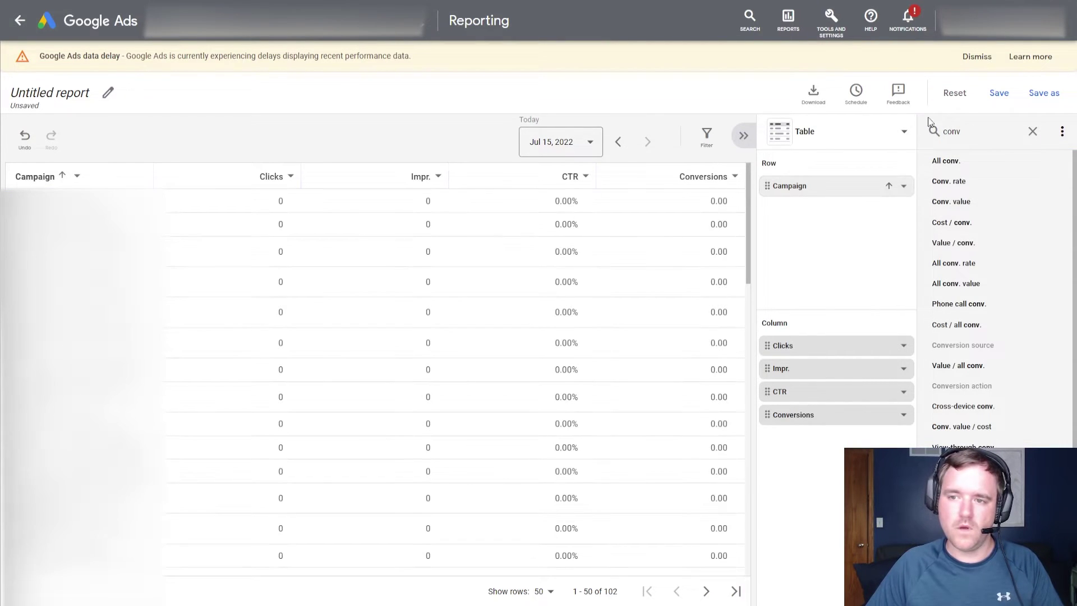
- Search the metrics for "conv. value / cost" and add Conv. value / cost as a column
{"action": "double_click", "coordinate": [962, 131]}
{"action": "left_click", "coordinate": [963, 131]}
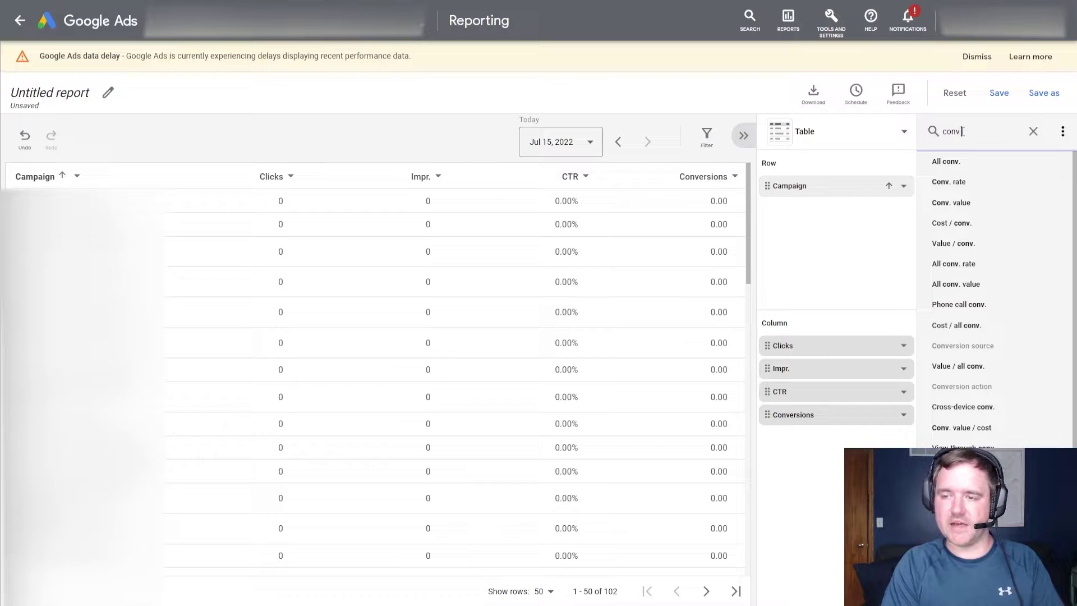
{"action": "type", "text": "value / cost"}
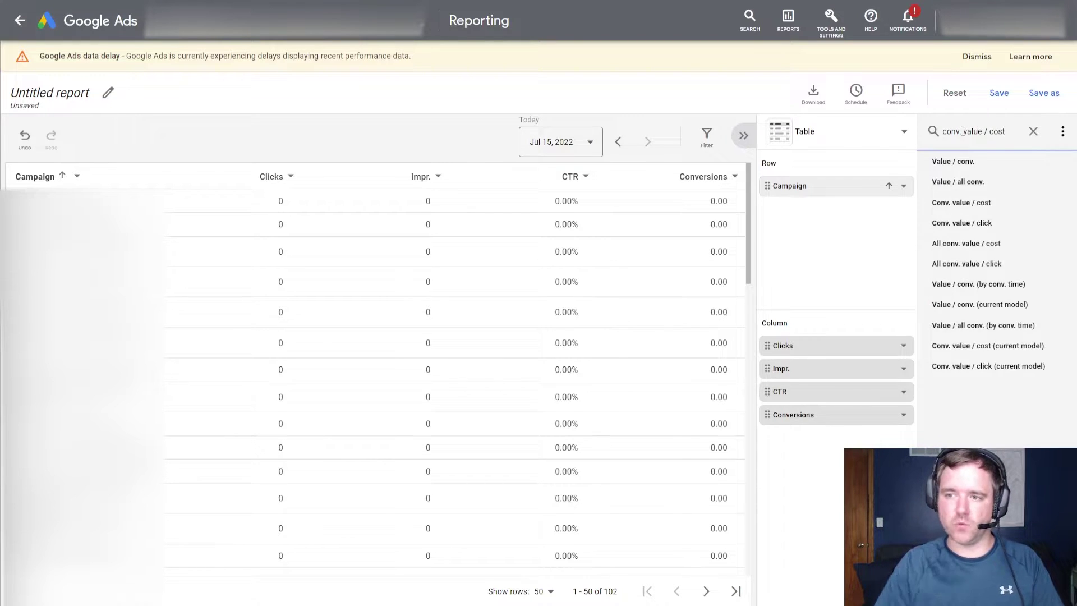
{"action": "left_click", "coordinate": [958, 163]}
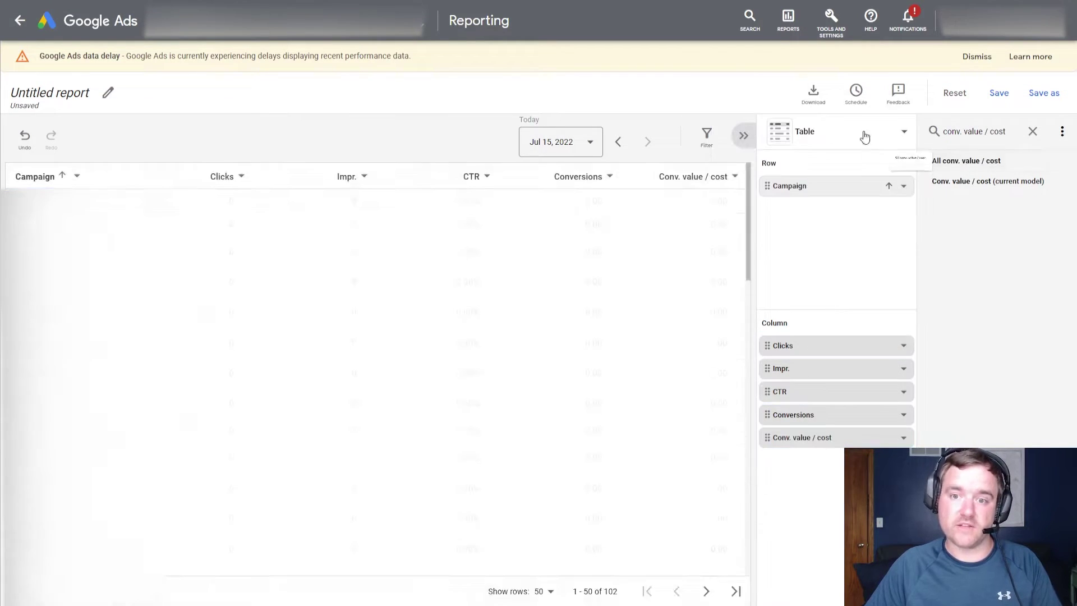
{"action": "mouse_move", "coordinate": [959, 163]}
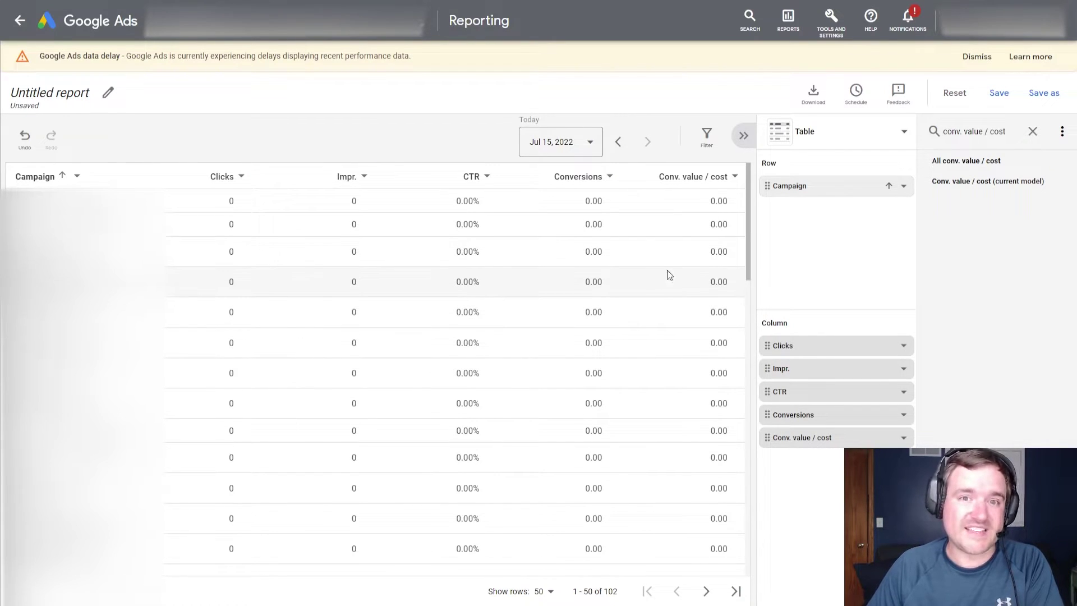
- Reorder the report columns so that Impr. comes before Clicks and Conv. value / cost comes before Conversions
{"action": "left_click_drag", "start_coordinate": [768, 369], "coordinate": [771, 344]}
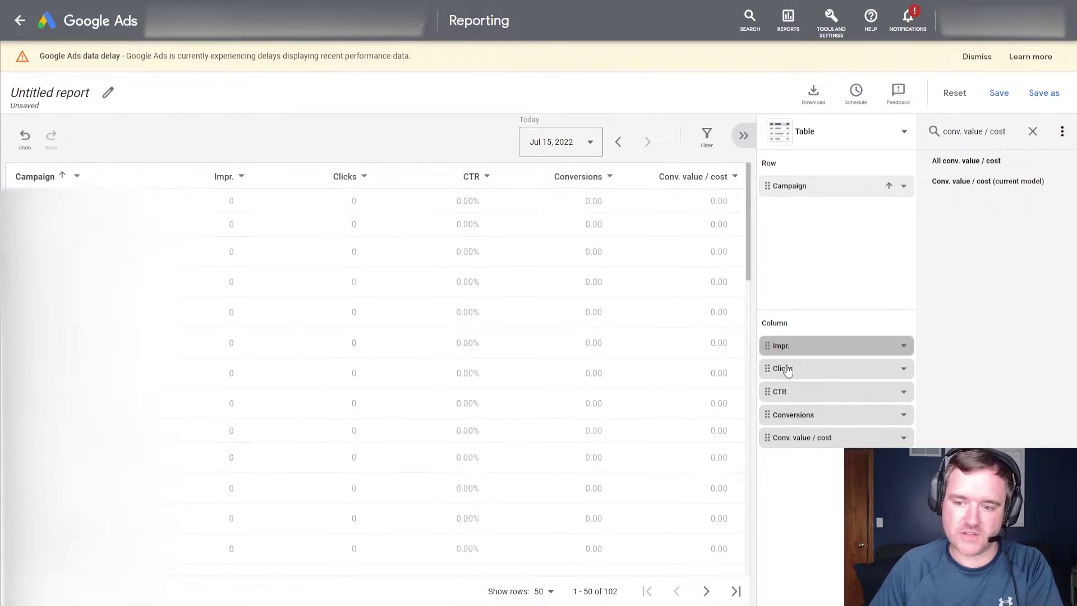
{"action": "left_click_drag", "start_coordinate": [766, 438], "coordinate": [766, 413]}
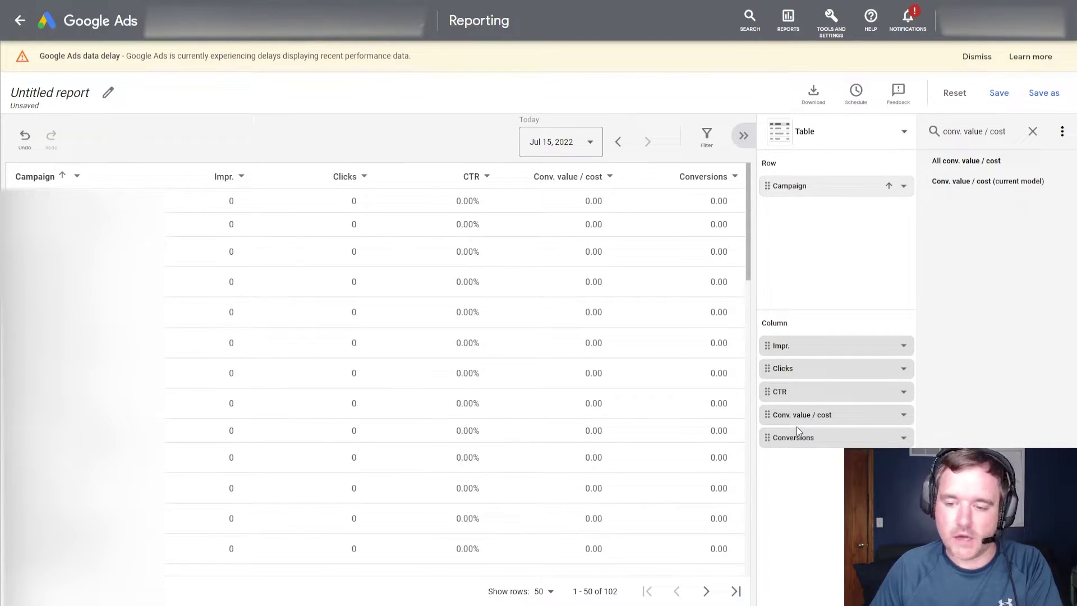
{"action": "mouse_move", "coordinate": [766, 437]}
{"action": "left_mouse_down"}
{"action": "mouse_move", "coordinate": [769, 412]}
{"action": "mouse_move", "coordinate": [769, 449]}
{"action": "left_mouse_up"}
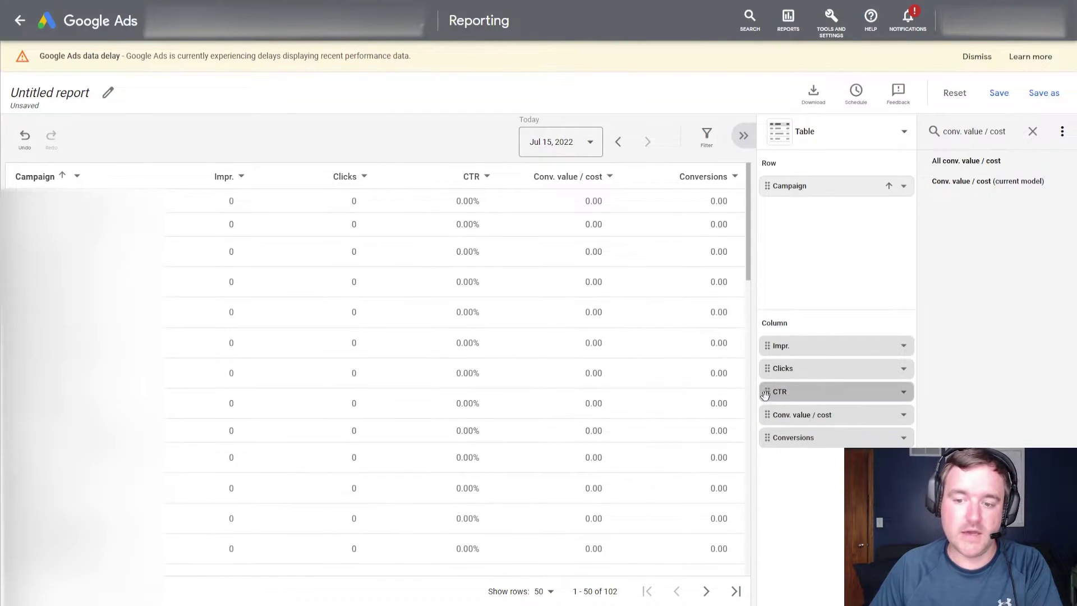
- Add Conv. value / cost (current model) as a column and view its column options
{"action": "left_click", "coordinate": [960, 181]}
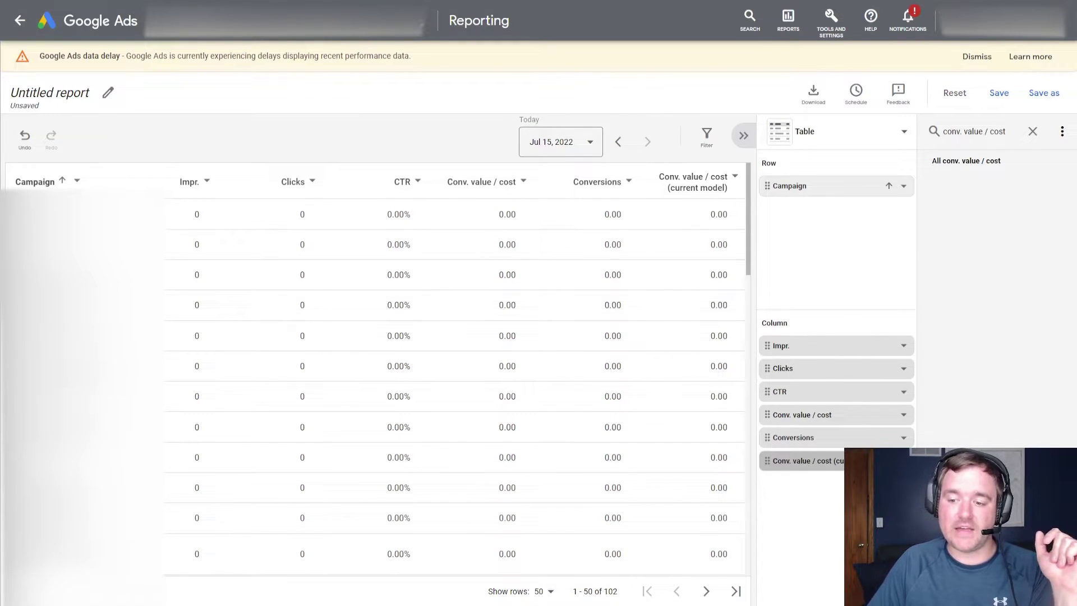
{"action": "left_click", "coordinate": [903, 460]}
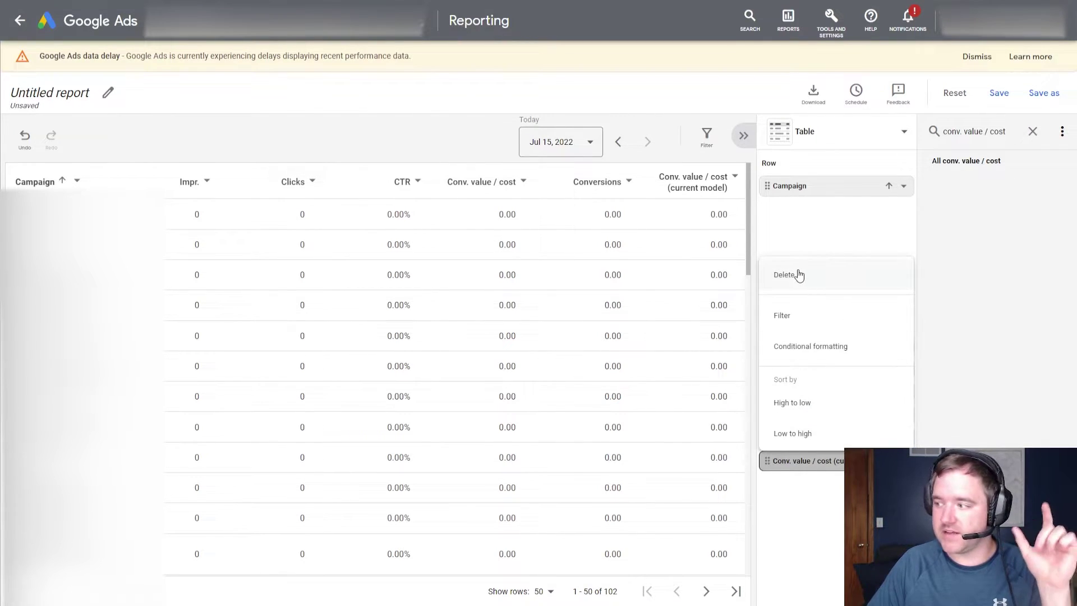
{"action": "left_click", "coordinate": [785, 463]}
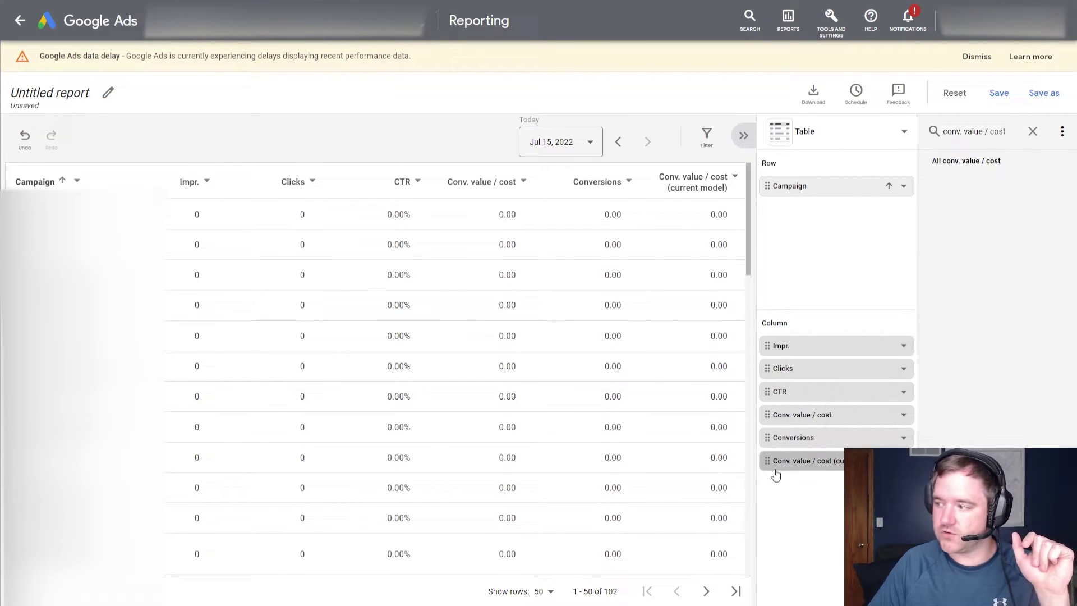
- Remove the Conv. value / cost (current model) column and set the report's date range to Last month
{"action": "left_click_drag", "start_coordinate": [783, 467], "coordinate": [948, 204]}
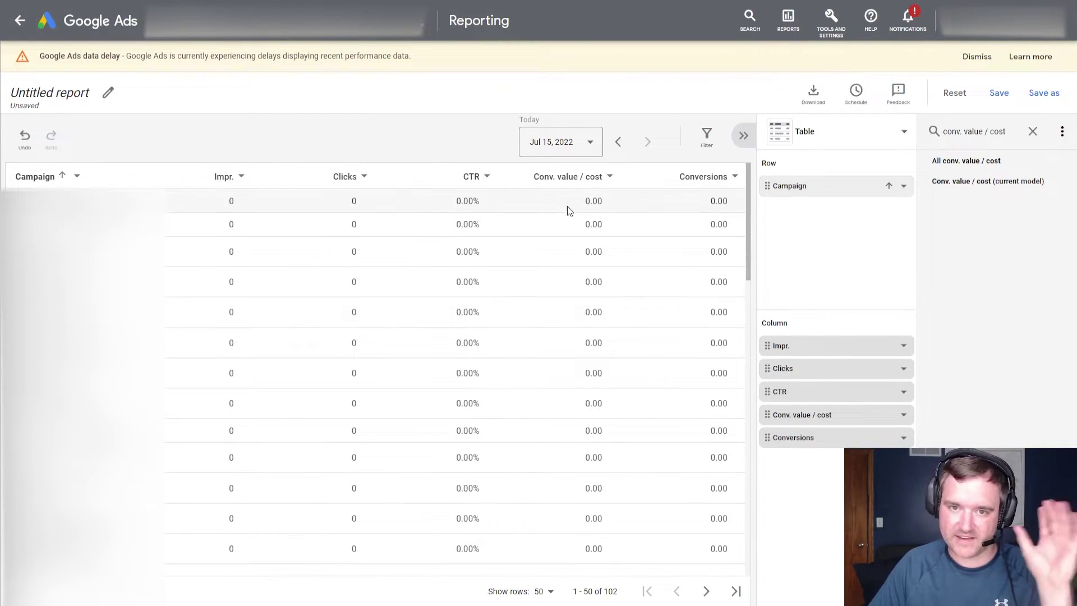
{"action": "left_click", "coordinate": [560, 149]}
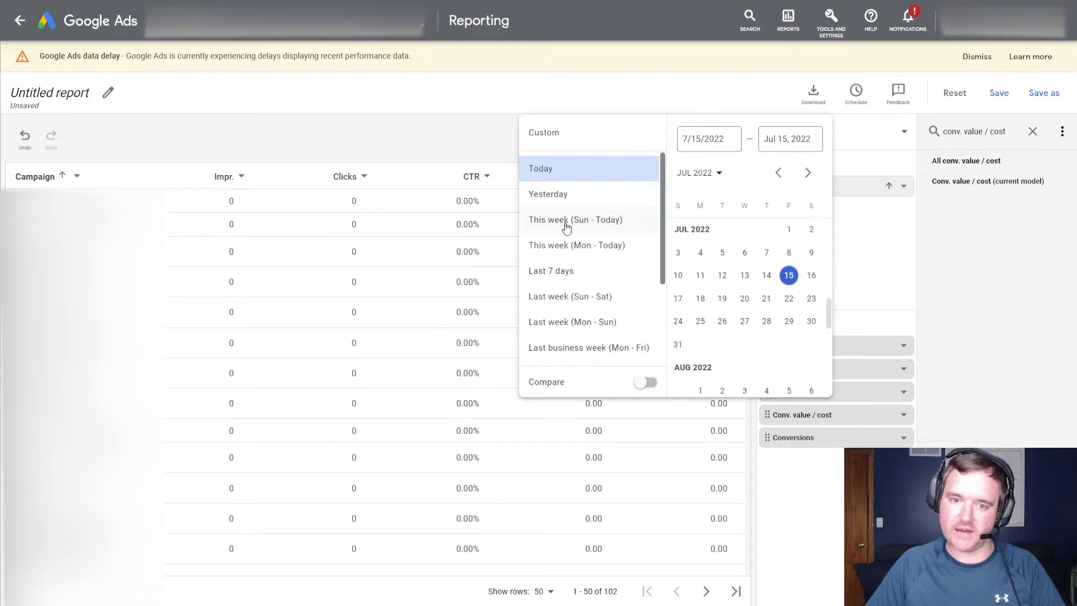
{"action": "scroll", "coordinate": [577, 269], "scroll_direction": "down", "scroll_amount": 1}
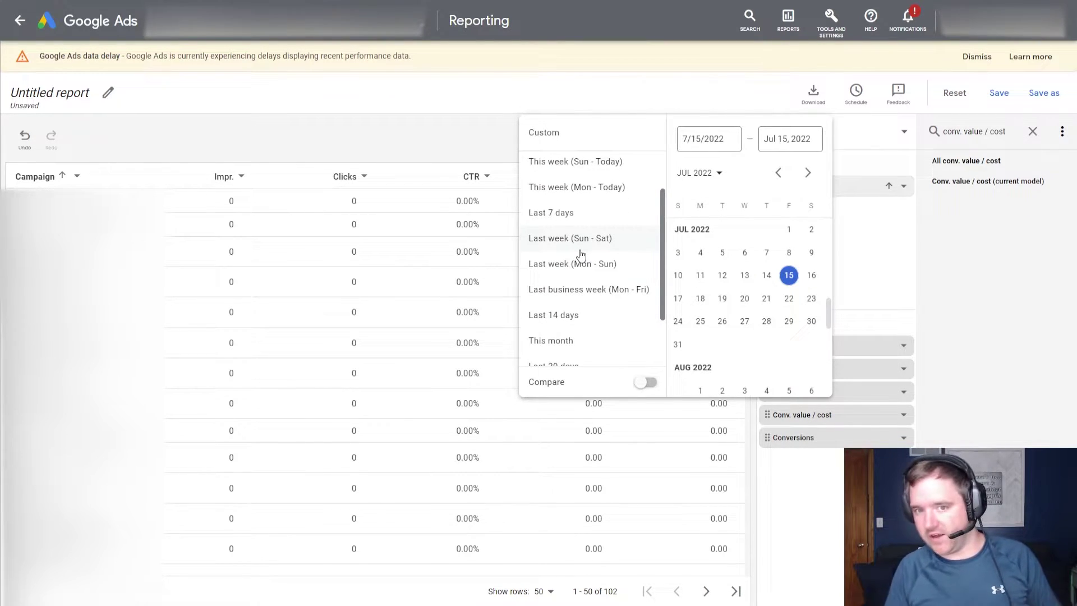
{"action": "scroll", "coordinate": [581, 255], "scroll_direction": "down", "scroll_amount": 1}
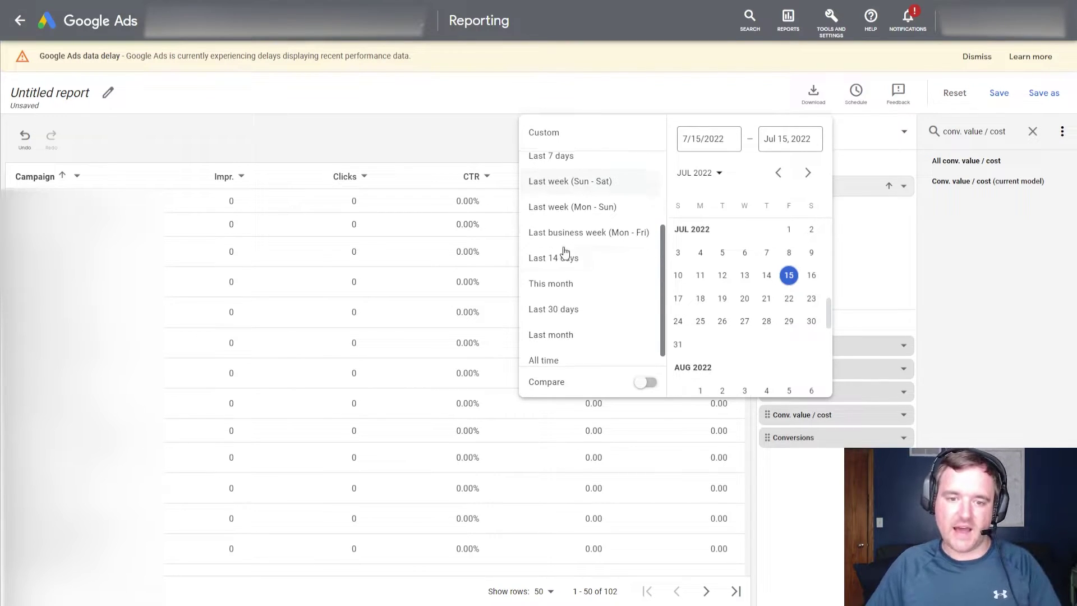
{"action": "left_click", "coordinate": [553, 330]}
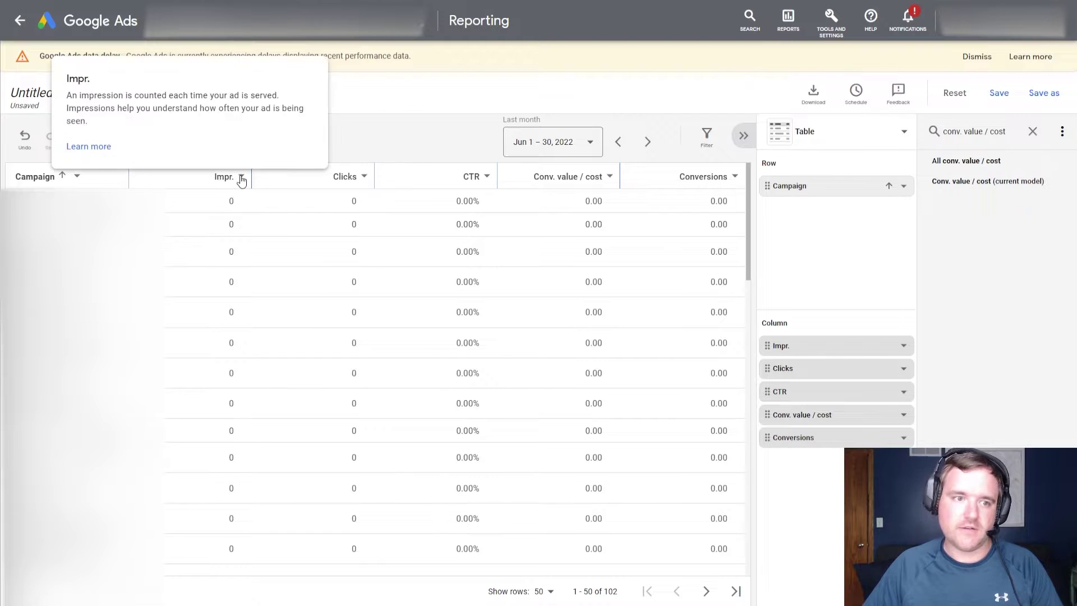
- Sort the report by Clicks from high to low
{"action": "scroll", "coordinate": [361, 311], "scroll_direction": "down", "scroll_amount": 5}
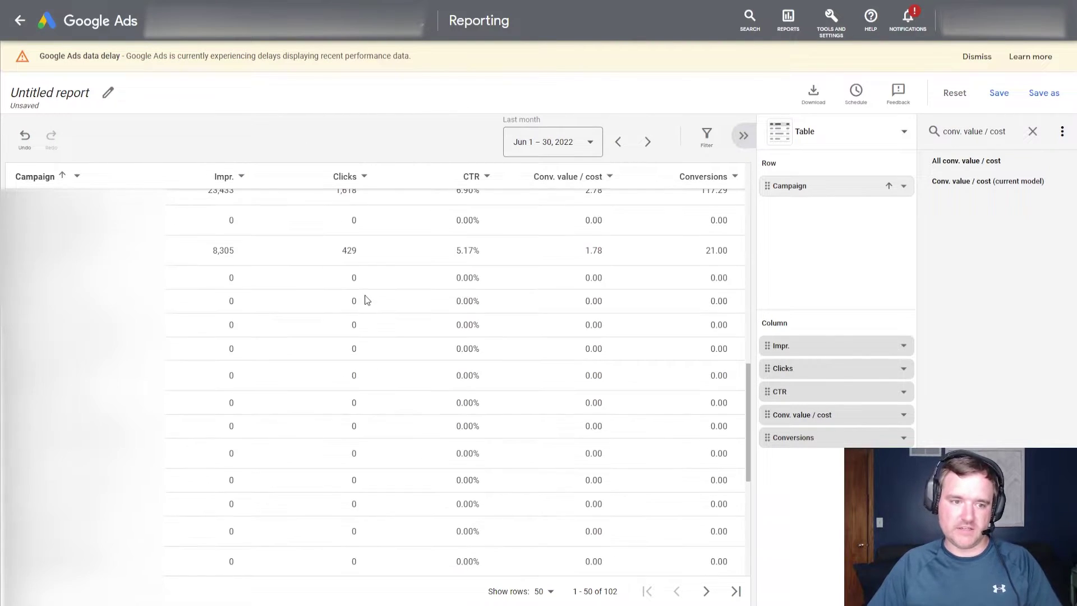
{"action": "left_click", "coordinate": [241, 177]}
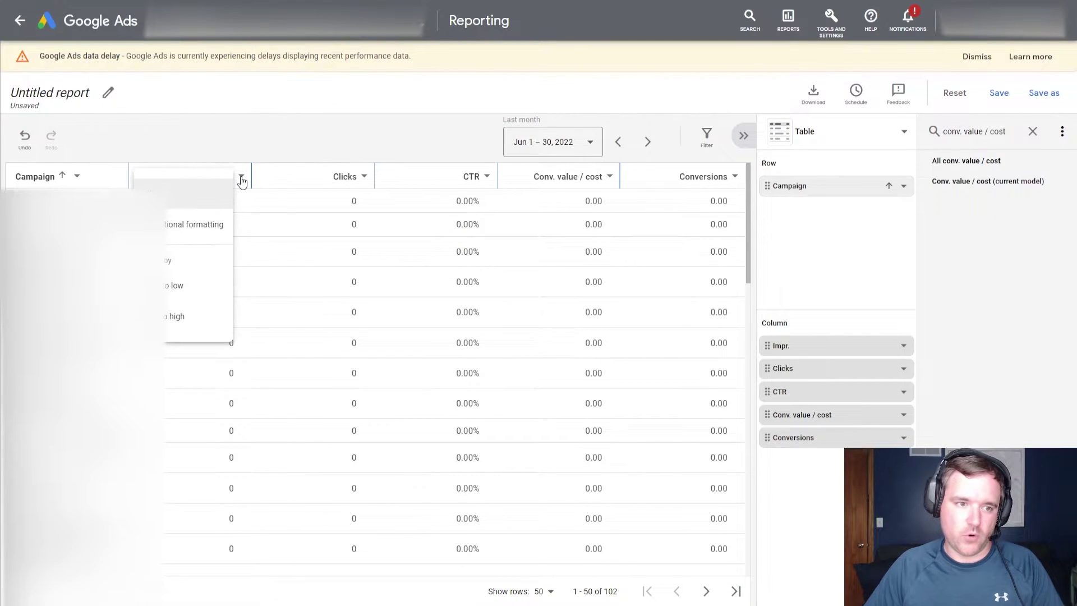
{"action": "left_click", "coordinate": [247, 148]}
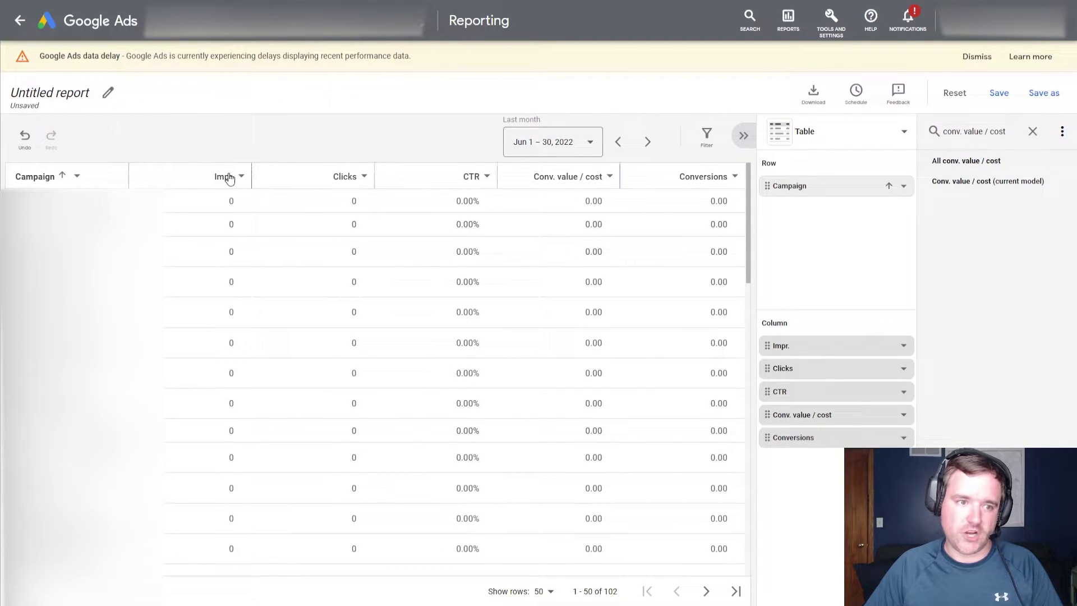
{"action": "mouse_move", "coordinate": [225, 180]}
{"action": "left_click", "coordinate": [359, 181]}
{"action": "left_click", "coordinate": [287, 285]}
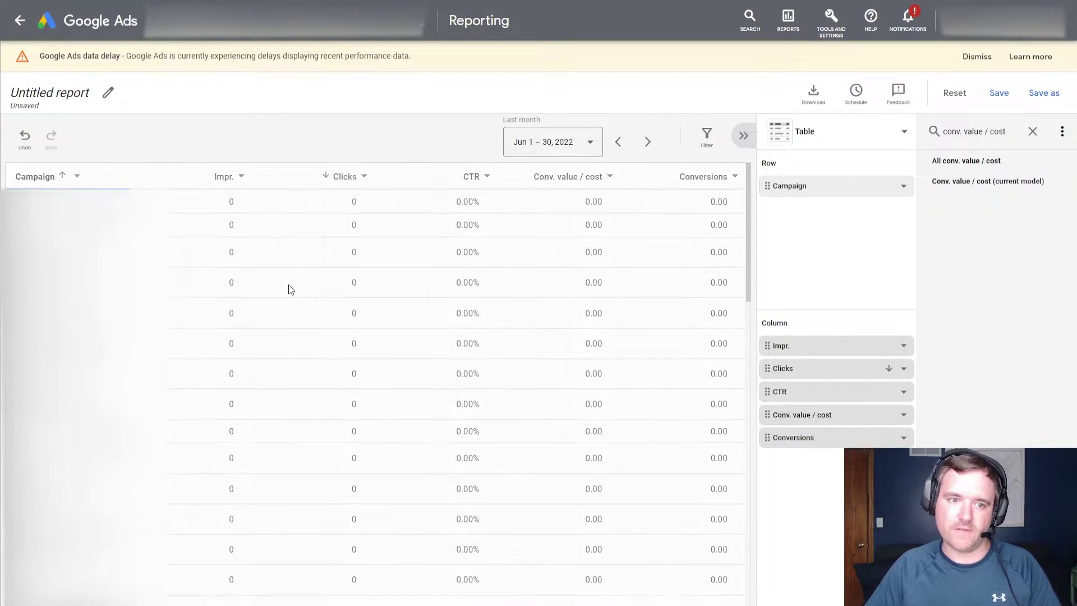
- Examine the impressions, clicks, conversion value per cost and conversions of the campaigns, including those without clicks
{"action": "left_click_drag", "start_coordinate": [203, 201], "coordinate": [503, 279]}
{"action": "left_click", "coordinate": [598, 203]}
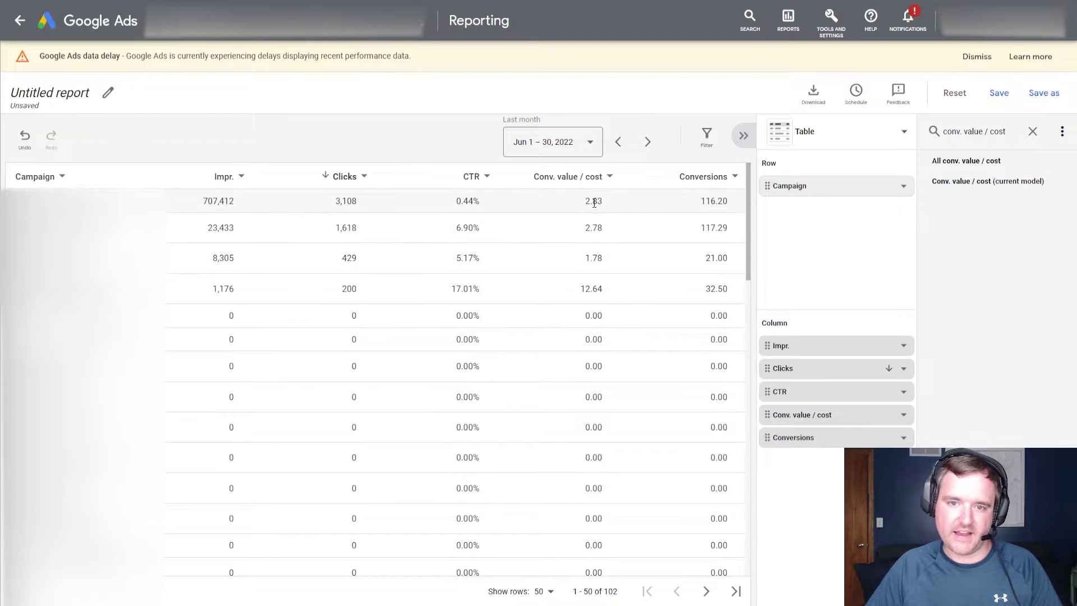
{"action": "left_click_drag", "start_coordinate": [602, 206], "coordinate": [609, 250]}
{"action": "left_click", "coordinate": [696, 205]}
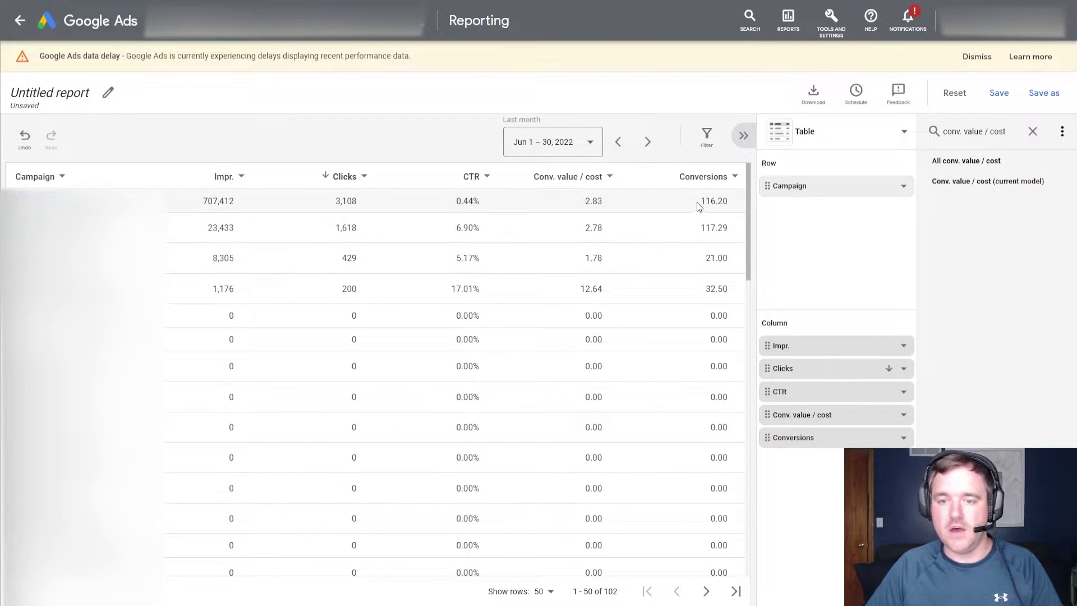
{"action": "left_click", "coordinate": [364, 177]}
{"action": "left_click", "coordinate": [449, 279]}
{"action": "double_click", "coordinate": [355, 316]}
{"action": "left_click", "coordinate": [329, 365]}
{"action": "scroll", "coordinate": [375, 354], "scroll_direction": "down", "scroll_amount": 4}
{"action": "double_click", "coordinate": [355, 315]}
{"action": "scroll", "coordinate": [355, 315], "scroll_direction": "up", "scroll_amount": 3}
{"action": "left_click", "coordinate": [364, 176]}
{"action": "left_click", "coordinate": [366, 142]}
- Filter the Clicks column to values greater than 0
{"action": "left_click", "coordinate": [364, 177]}
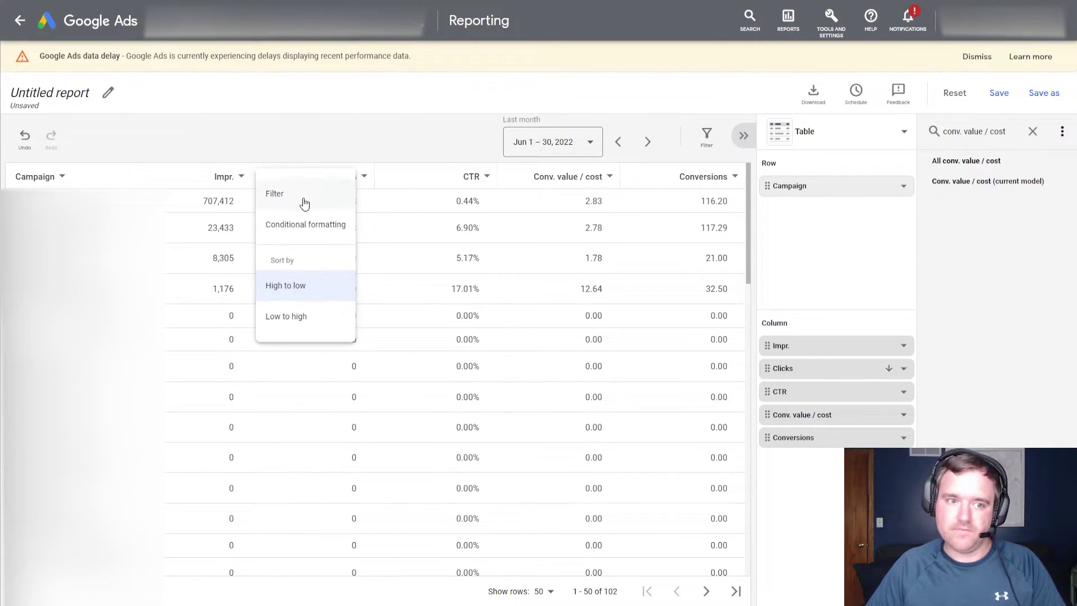
{"action": "left_click", "coordinate": [300, 193]}
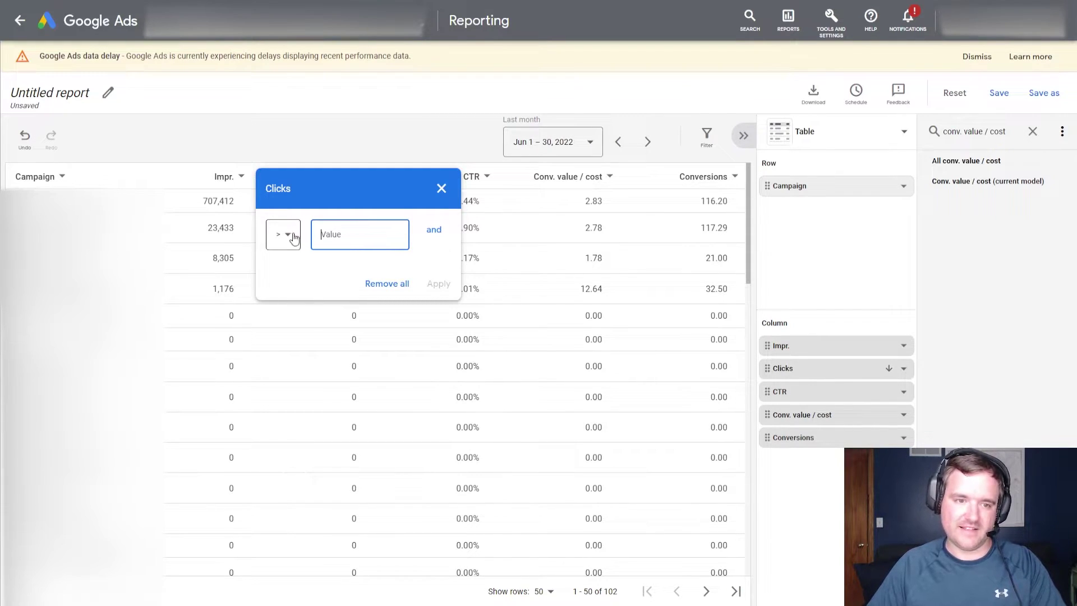
{"action": "type", "text": "0"}
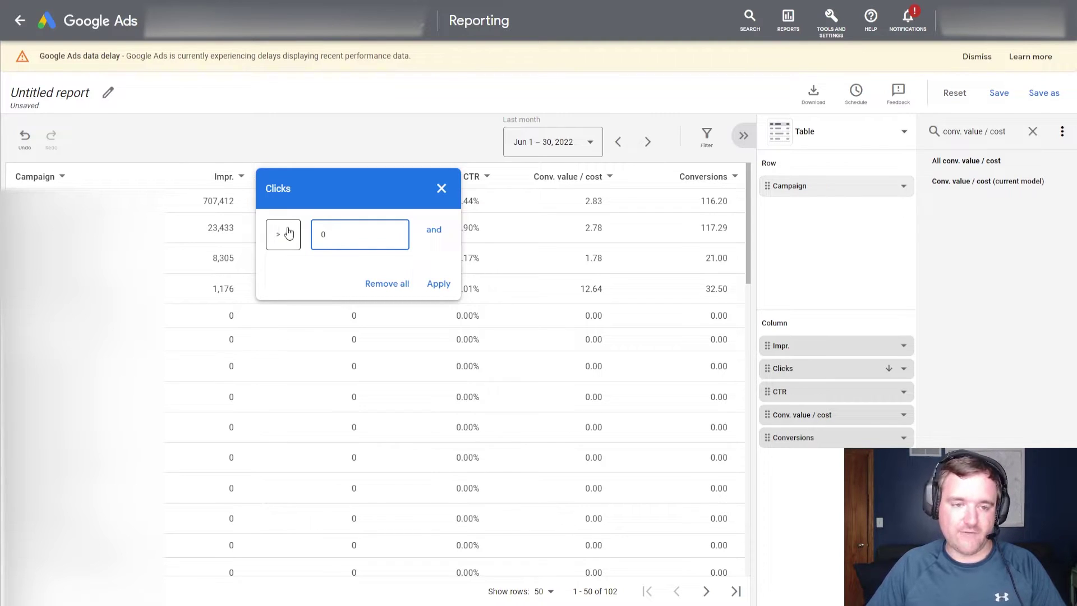
{"action": "left_click", "coordinate": [437, 283]}
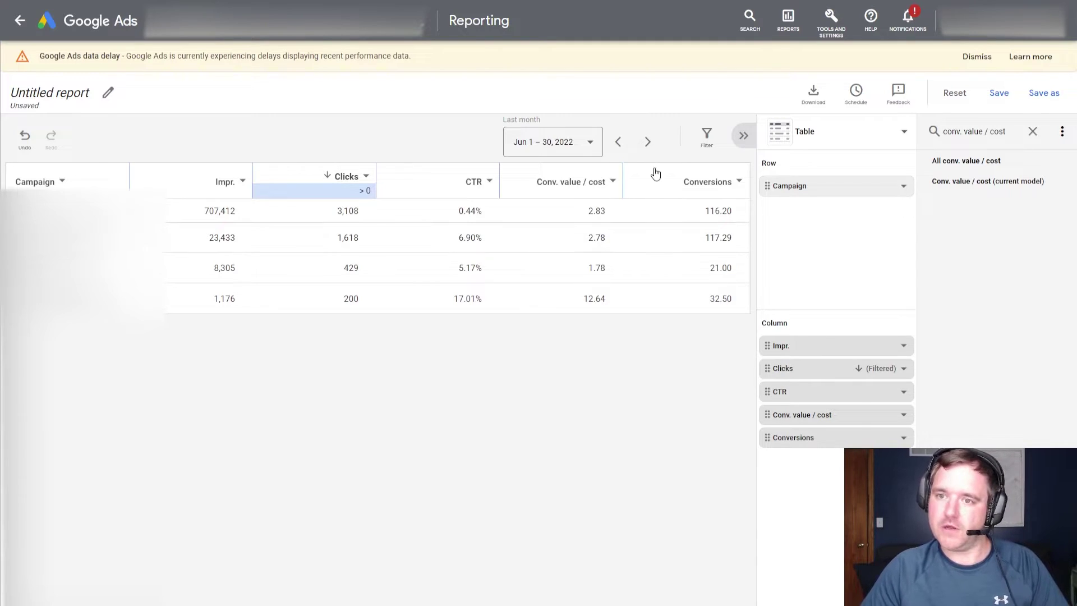
- Review the available download formats and the report's scheduling options, leaving both without changes
{"action": "left_click", "coordinate": [812, 94]}
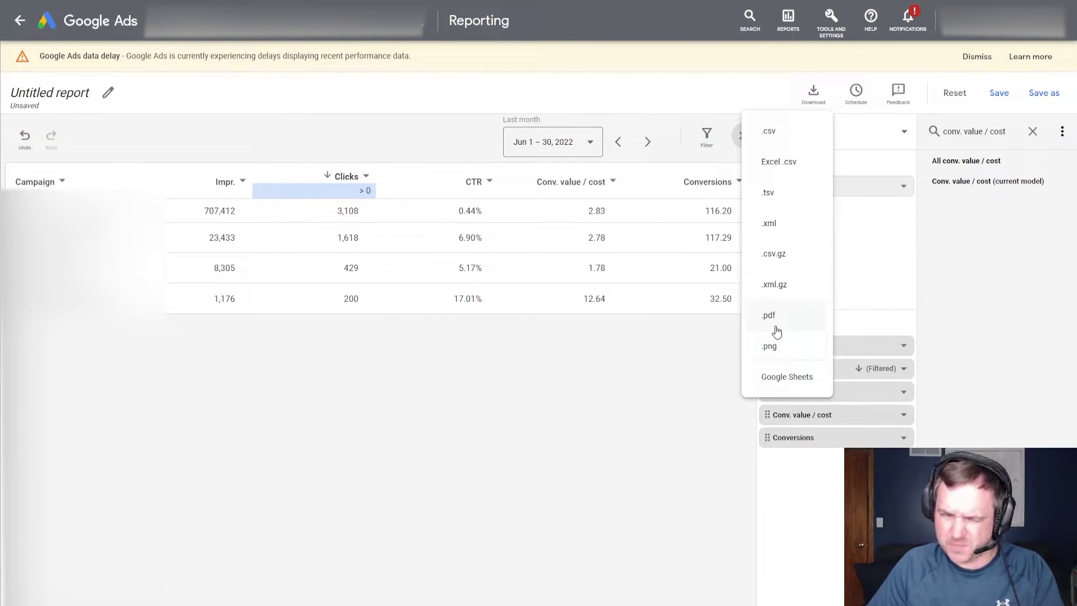
{"action": "left_click", "coordinate": [554, 417]}
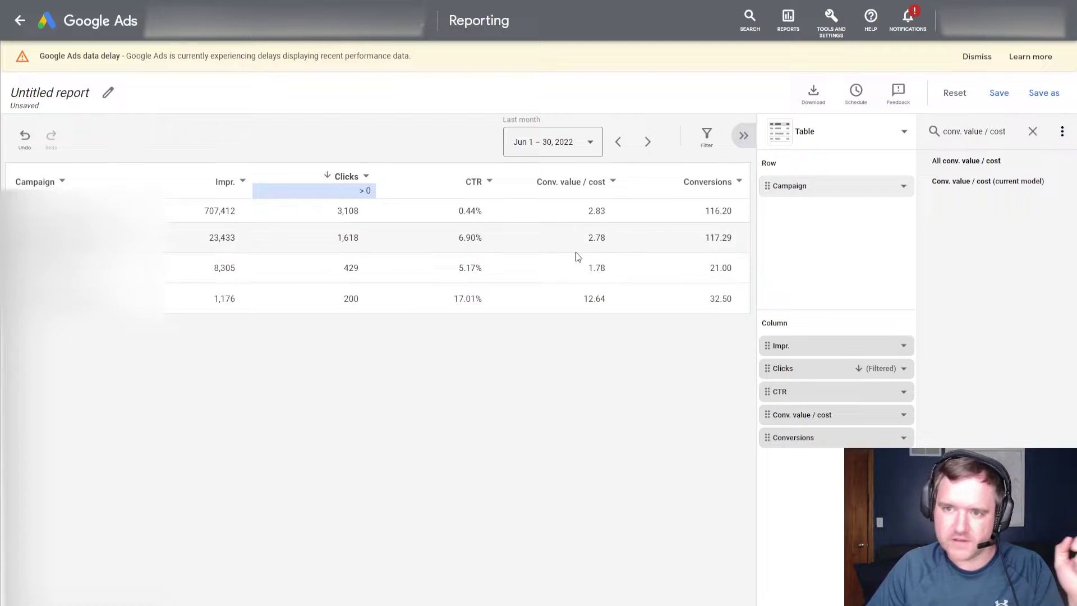
{"action": "left_click", "coordinate": [860, 97]}
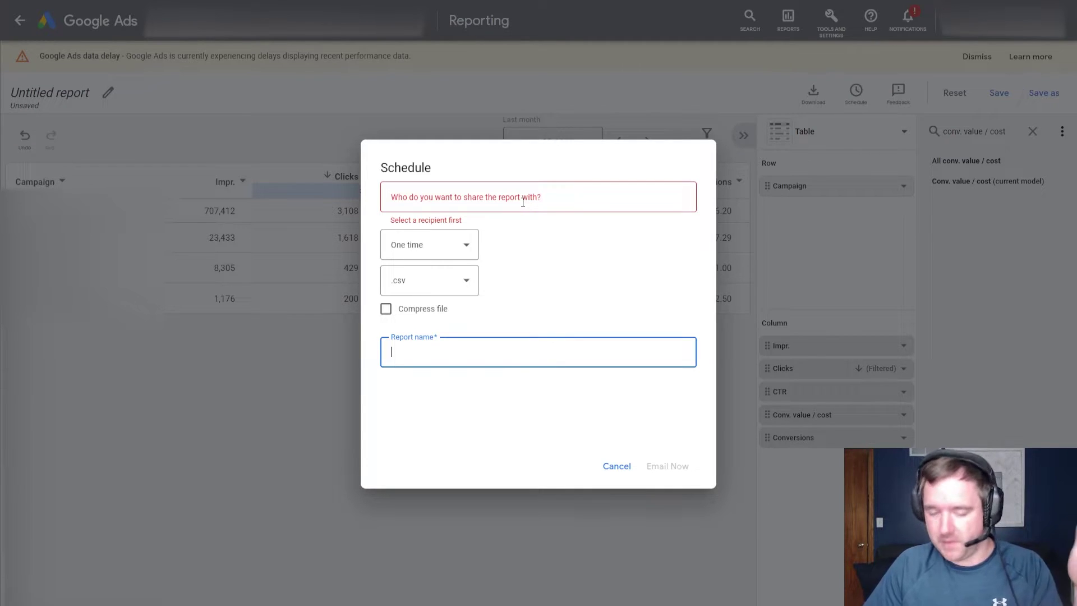
{"action": "left_click", "coordinate": [616, 466]}
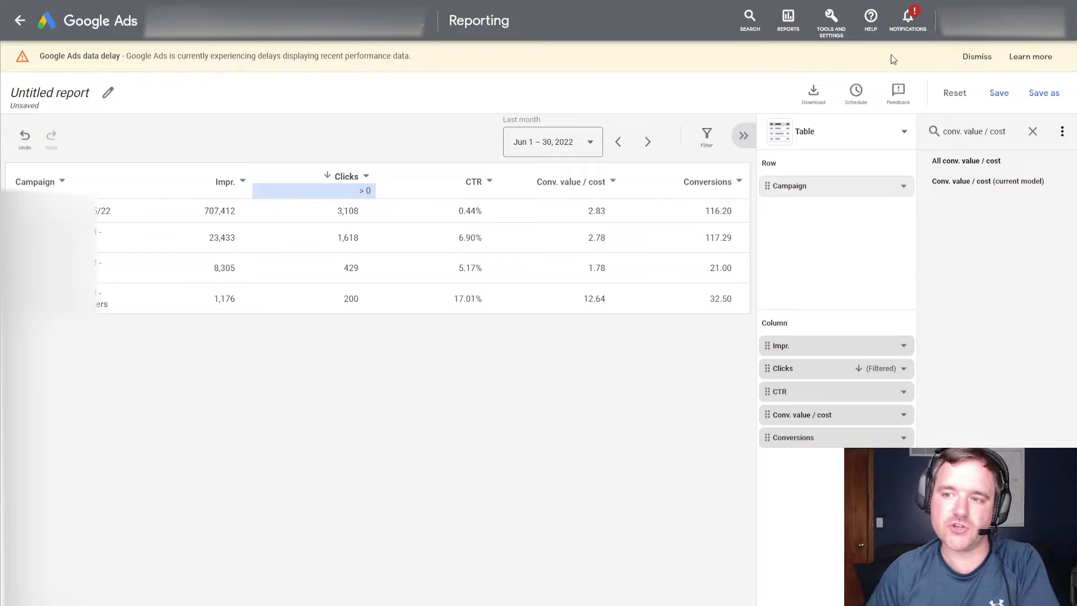
- Search the dimensions for "week", add Week as a row below Campaign and sort the report by week, most recent first
{"action": "left_click", "coordinate": [1033, 131]}
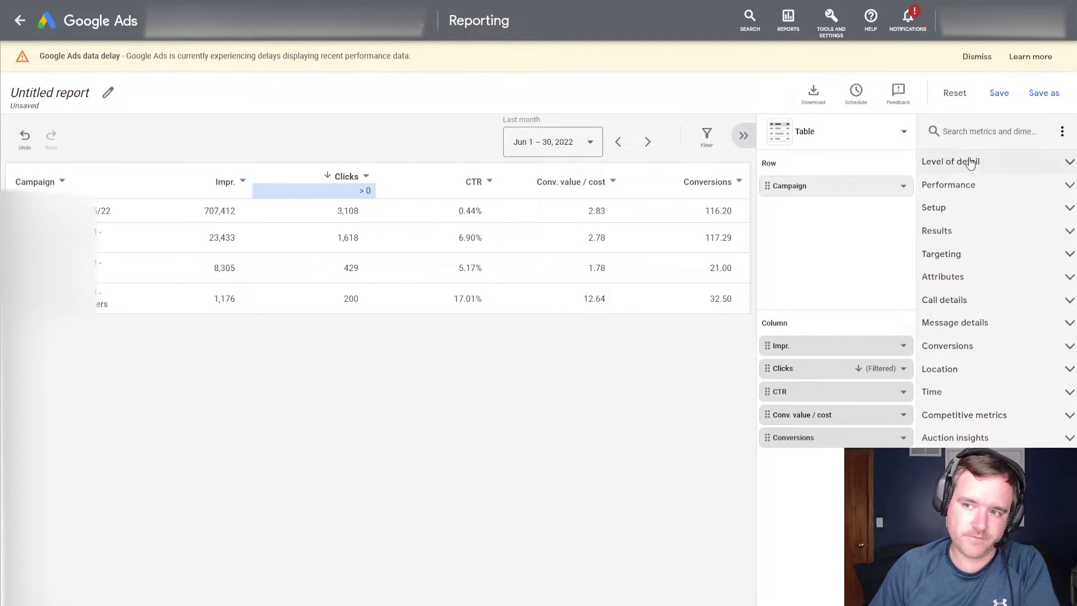
{"action": "left_click", "coordinate": [969, 132]}
{"action": "type", "text": "week"}
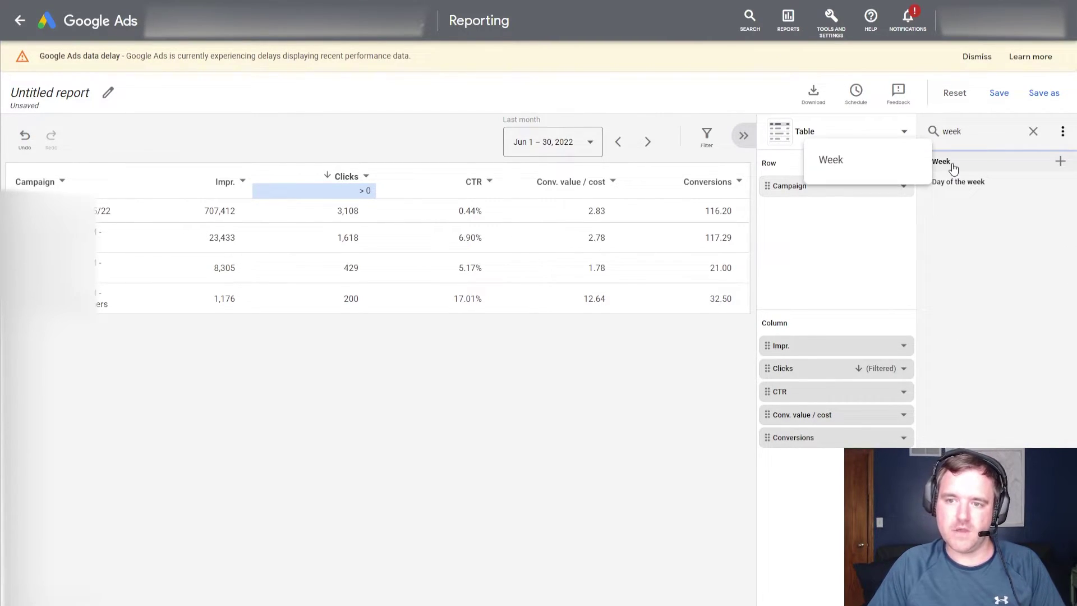
{"action": "left_click_drag", "start_coordinate": [958, 166], "coordinate": [818, 222]}
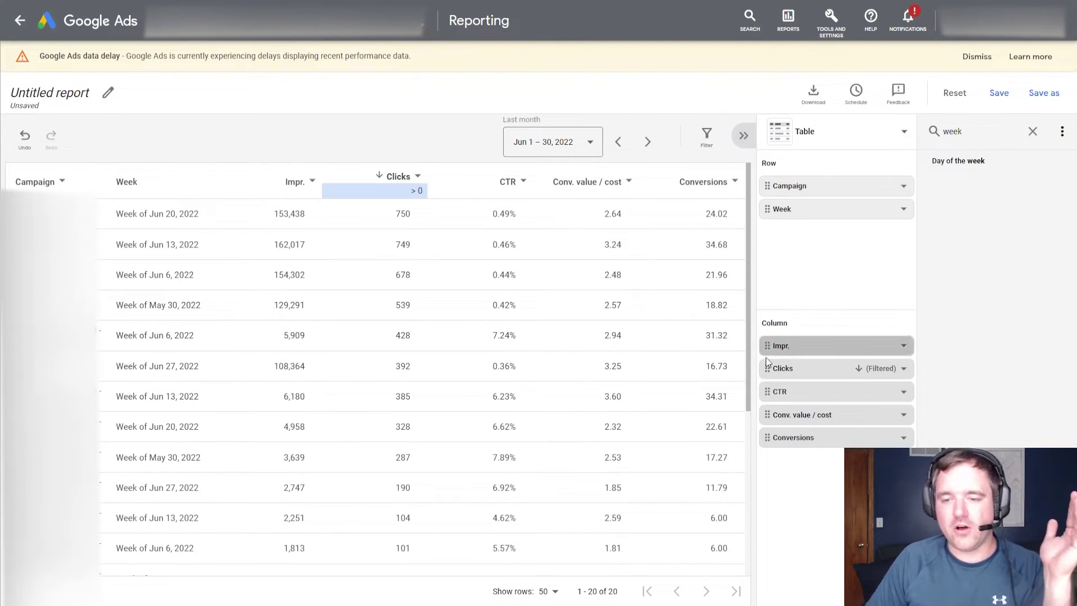
{"action": "left_click_drag", "start_coordinate": [767, 323], "coordinate": [773, 323]}
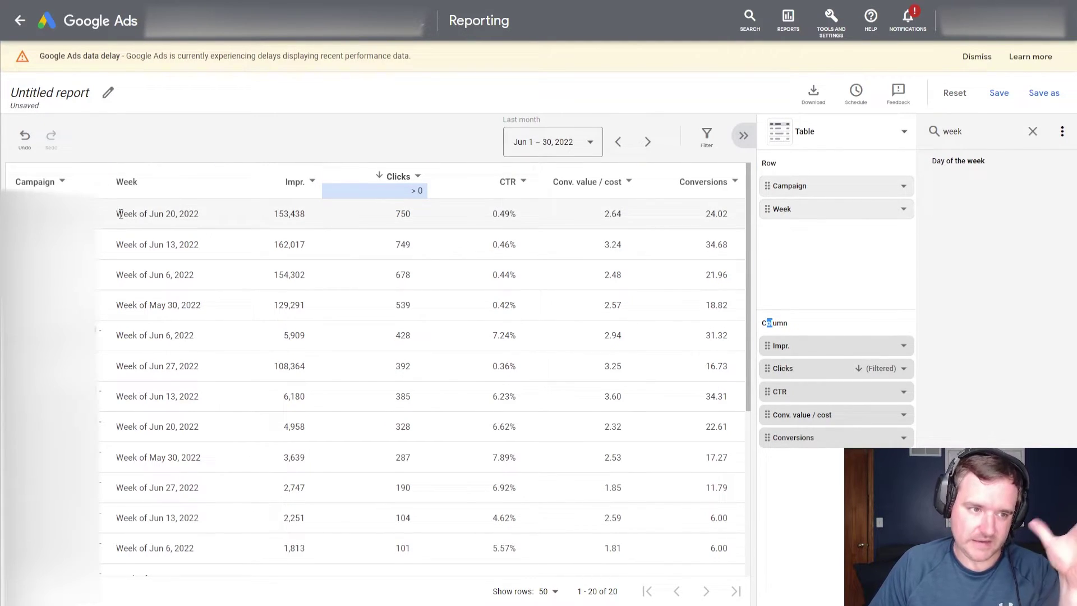
{"action": "left_click", "coordinate": [126, 183]}
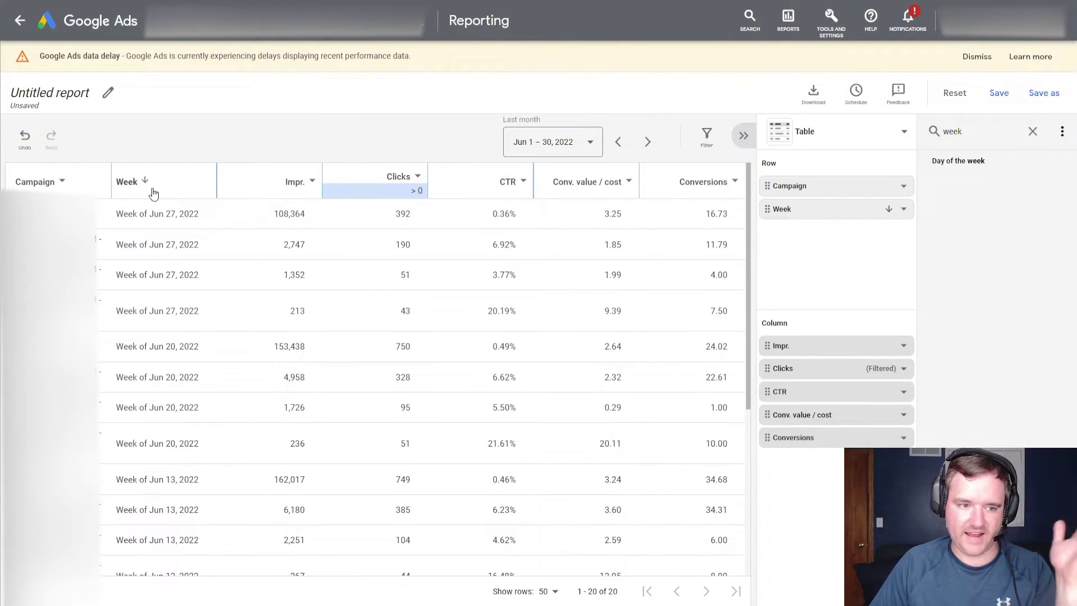
{"action": "left_click", "coordinate": [558, 141]}
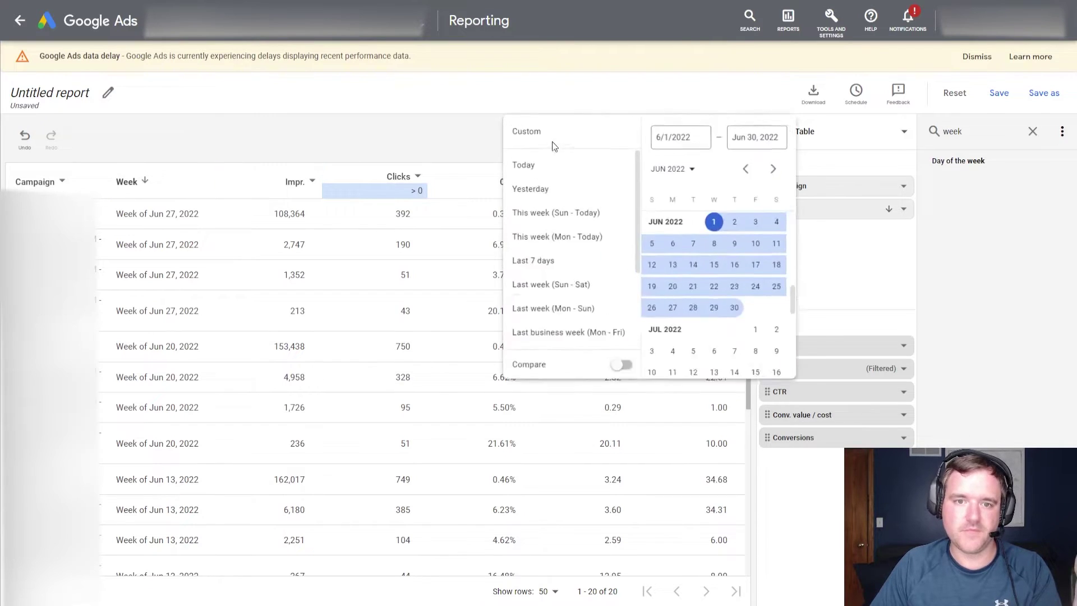
{"action": "scroll", "coordinate": [730, 247], "scroll_direction": "up", "scroll_amount": 3}
{"action": "scroll", "coordinate": [735, 259], "scroll_direction": "up", "scroll_amount": 3}
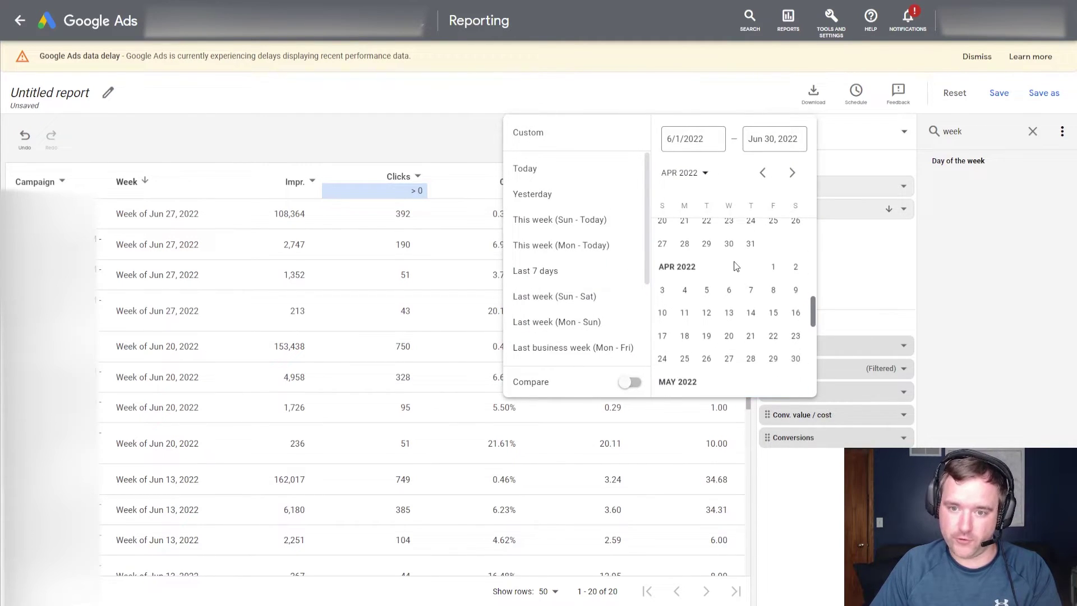
{"action": "left_click", "coordinate": [461, 139]}
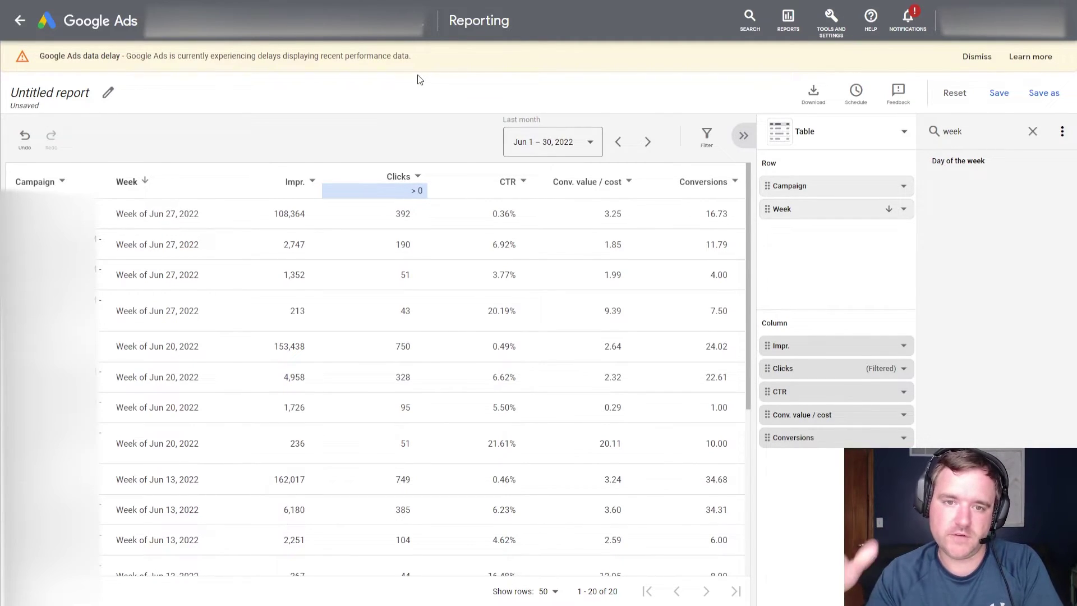
- Set the report's date range to a custom period from Jan 1, 2022 to Jun 30, 2022
{"action": "left_click", "coordinate": [531, 142]}
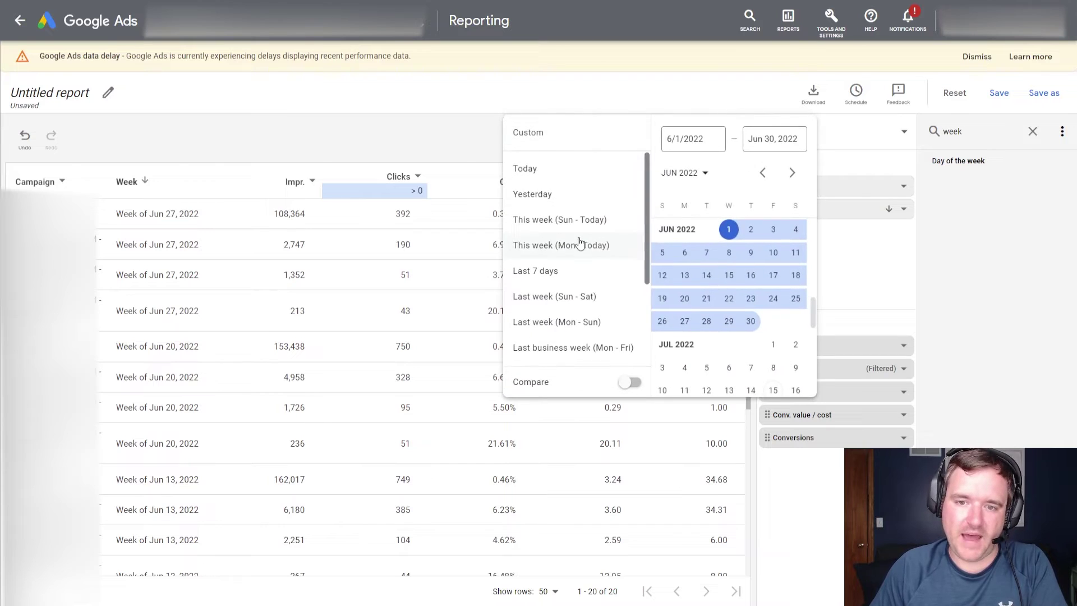
{"action": "scroll", "coordinate": [716, 253], "scroll_direction": "up", "scroll_amount": 2}
{"action": "scroll", "coordinate": [723, 258], "scroll_direction": "up", "scroll_amount": 10}
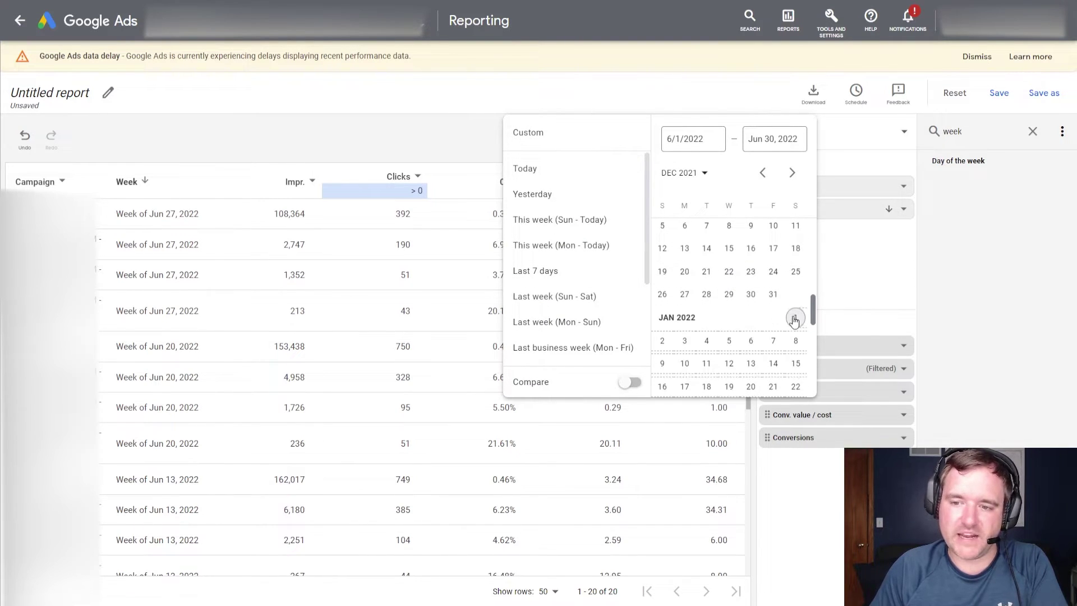
{"action": "left_click", "coordinate": [794, 316]}
{"action": "left_click", "coordinate": [784, 142]}
{"action": "scroll", "coordinate": [749, 353], "scroll_direction": "down", "scroll_amount": 7}
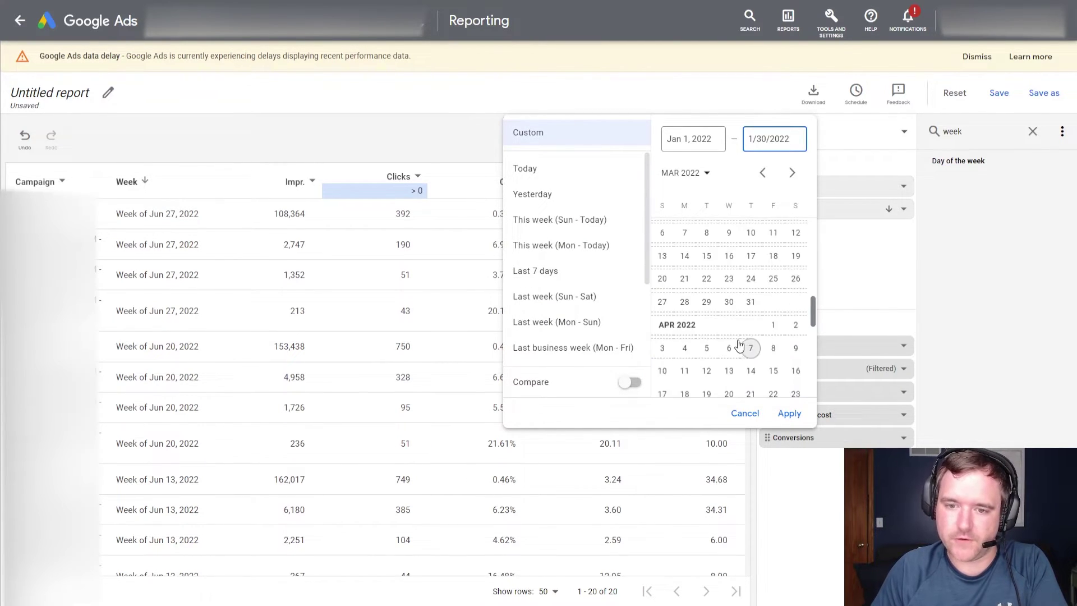
{"action": "scroll", "coordinate": [729, 306], "scroll_direction": "down", "scroll_amount": 3}
{"action": "left_click", "coordinate": [750, 266]}
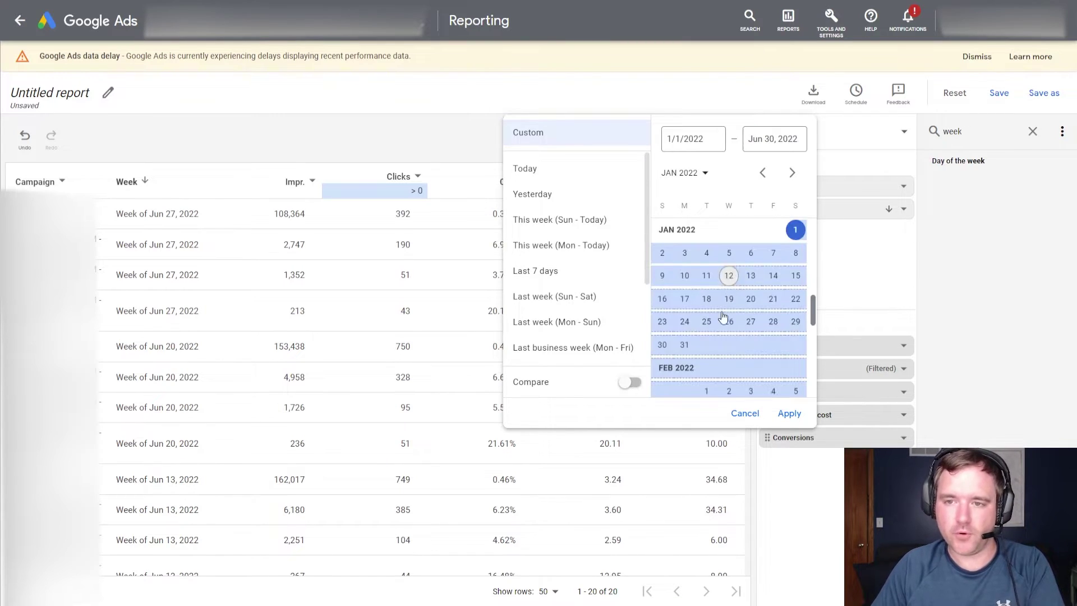
{"action": "left_click", "coordinate": [789, 413]}
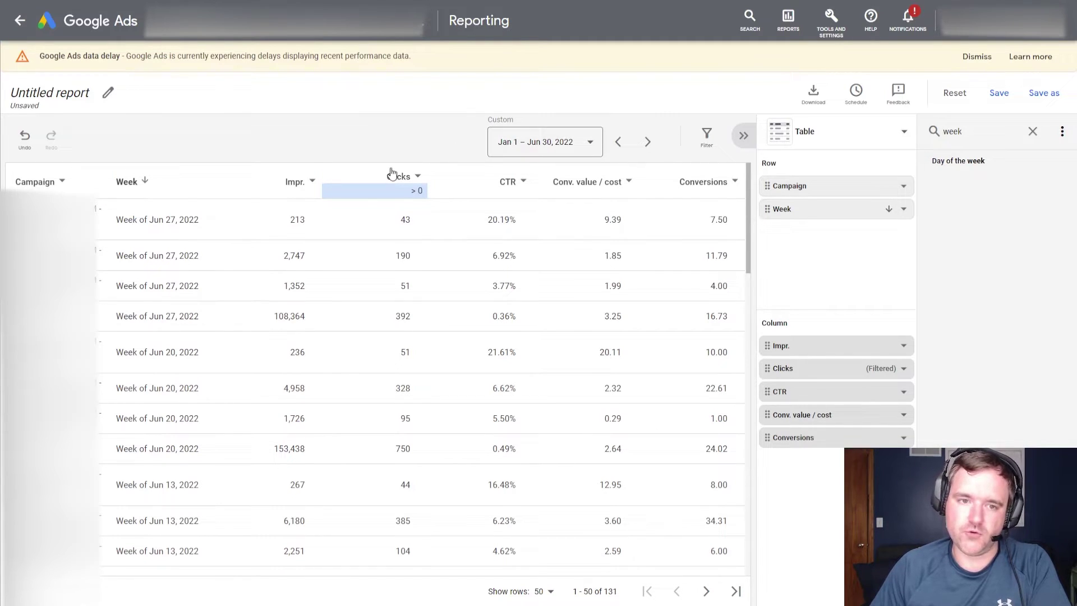
{"action": "mouse_move", "coordinate": [398, 179]}
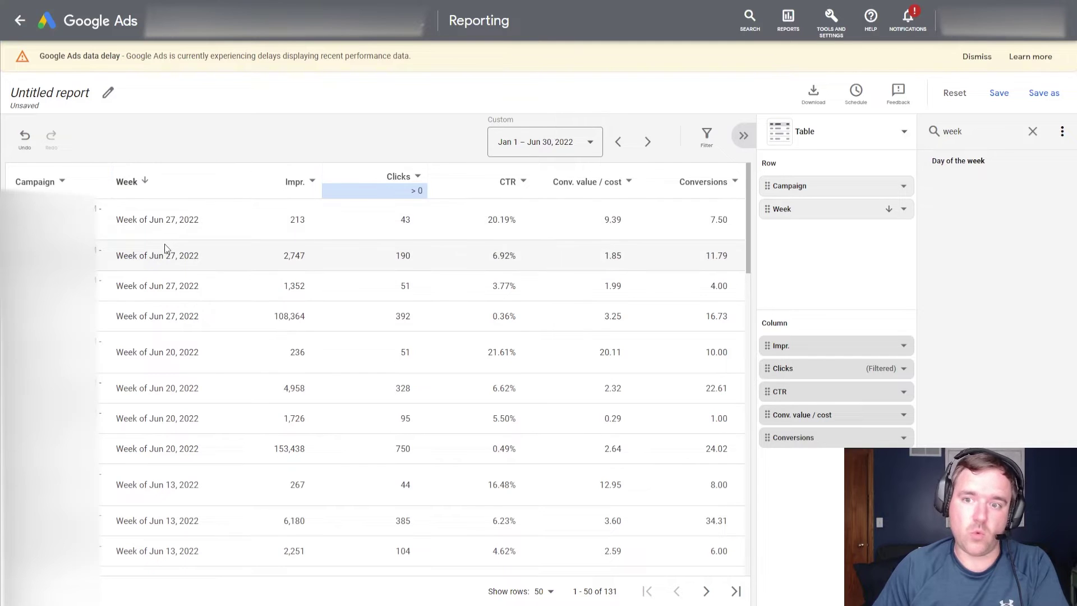
{"action": "scroll", "coordinate": [344, 380], "scroll_direction": "down", "scroll_amount": 15}
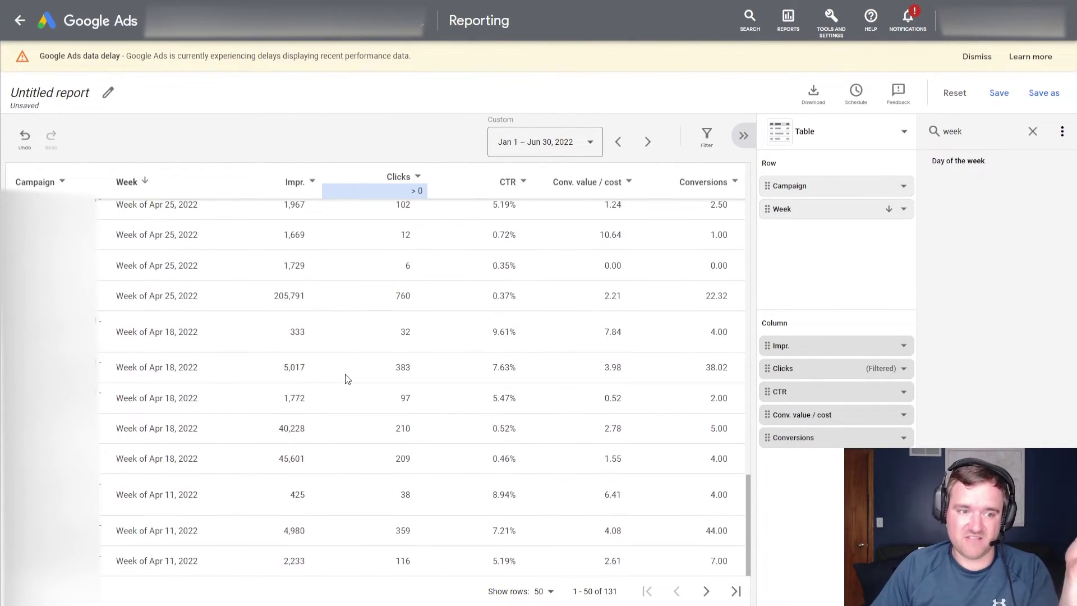
{"action": "scroll", "coordinate": [344, 363], "scroll_direction": "up", "scroll_amount": 15}
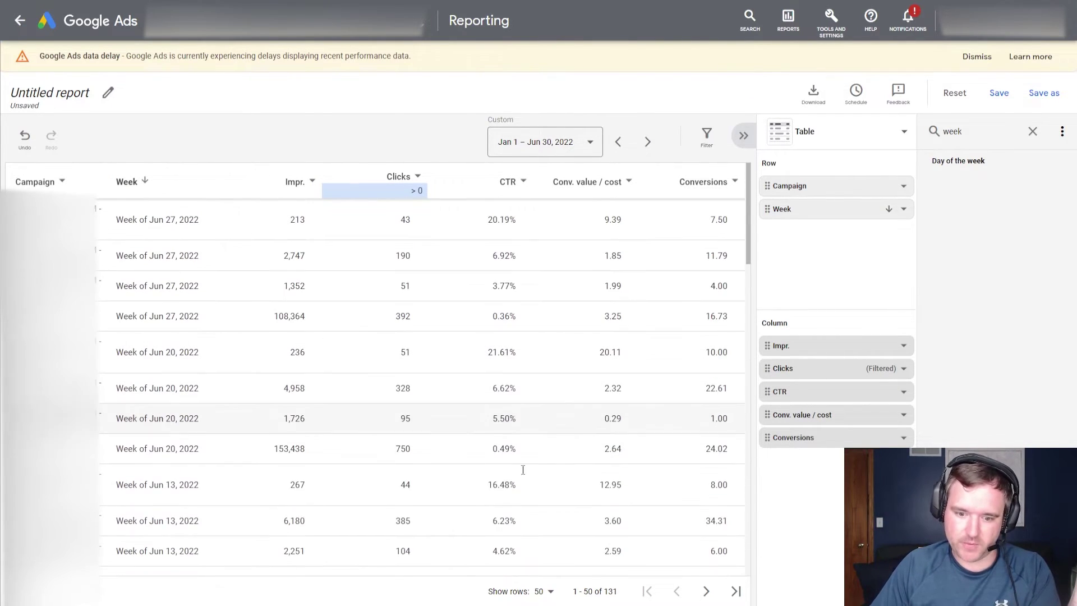
- Convert the table to a line chart with Campaign as the series and Clicks and Conversions as the values
{"action": "left_click_drag", "start_coordinate": [580, 593], "coordinate": [609, 593]}
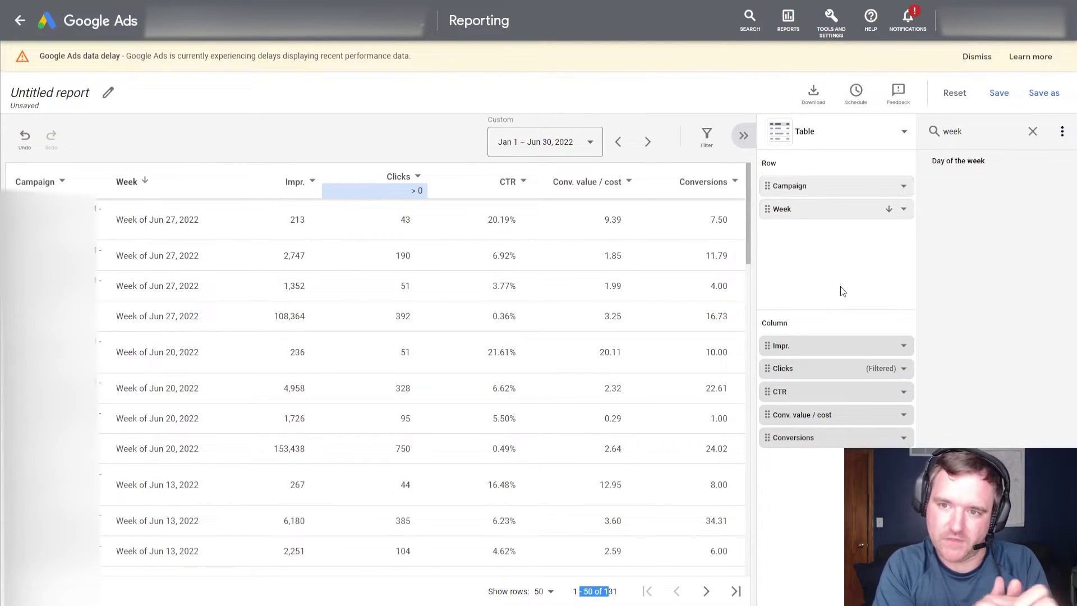
{"action": "left_click", "coordinate": [803, 137]}
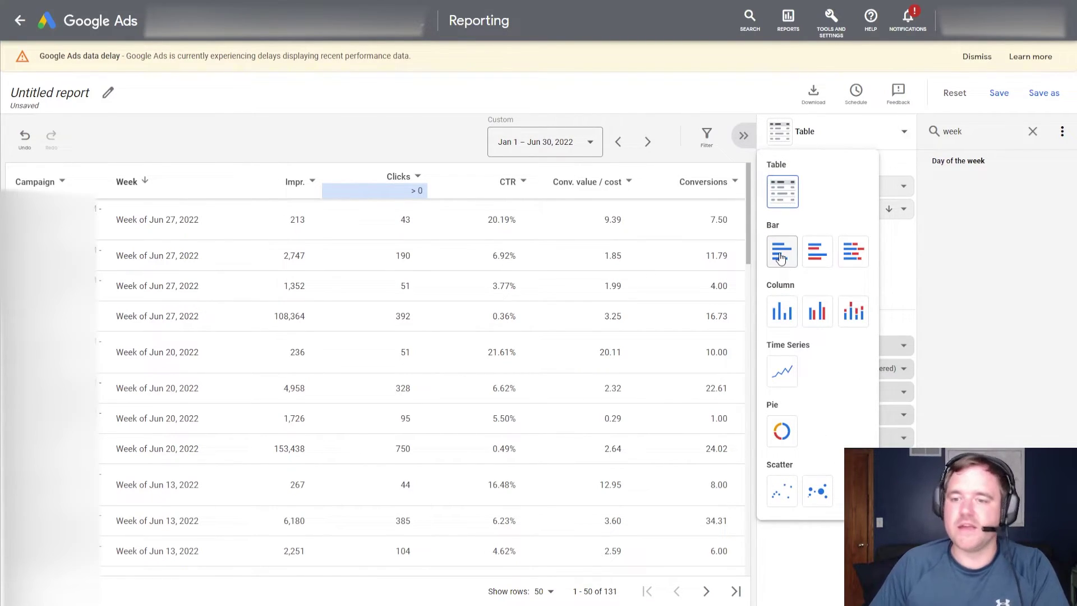
{"action": "left_click", "coordinate": [785, 371]}
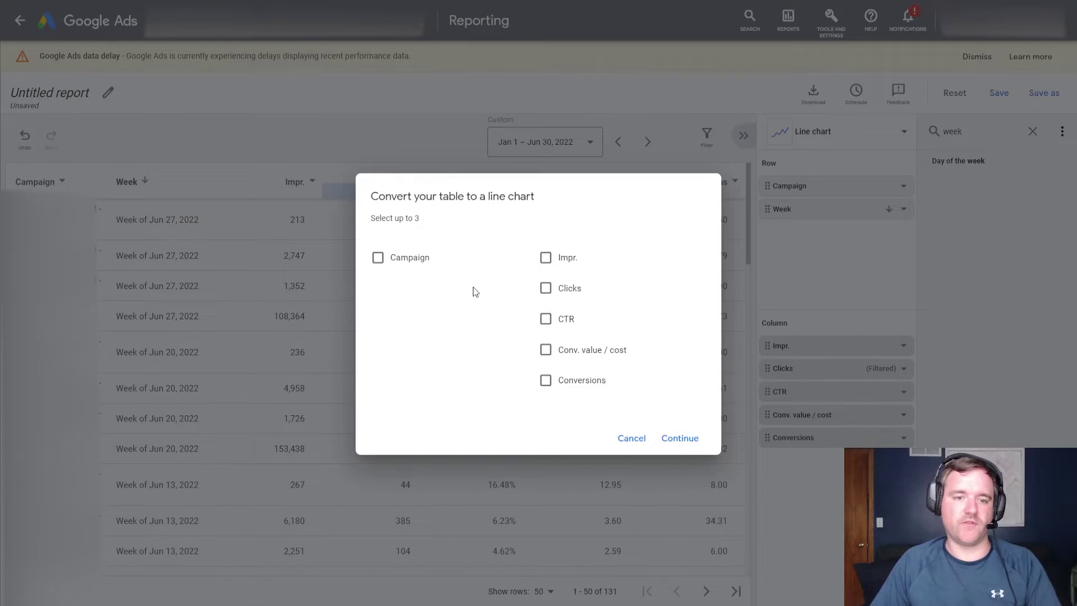
{"action": "left_click", "coordinate": [401, 257]}
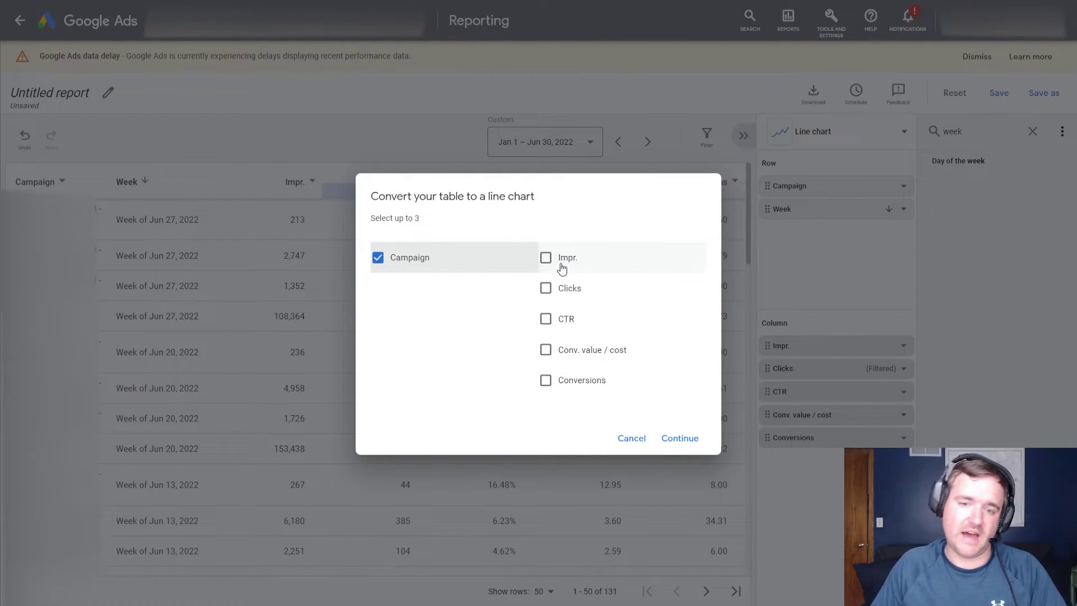
{"action": "left_click", "coordinate": [548, 288]}
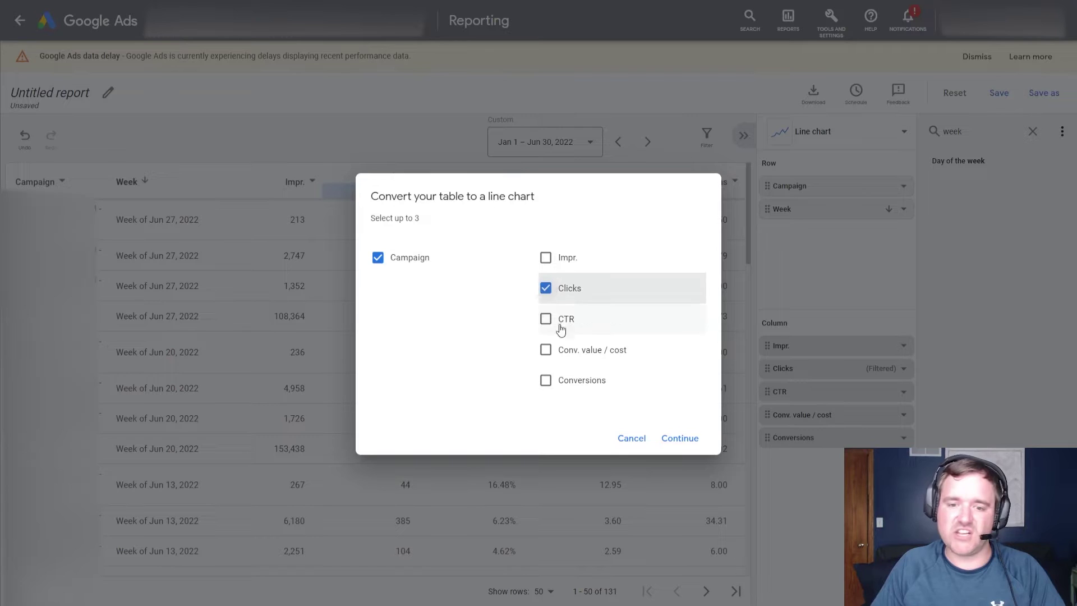
{"action": "left_click", "coordinate": [546, 381]}
{"action": "left_click", "coordinate": [686, 441]}
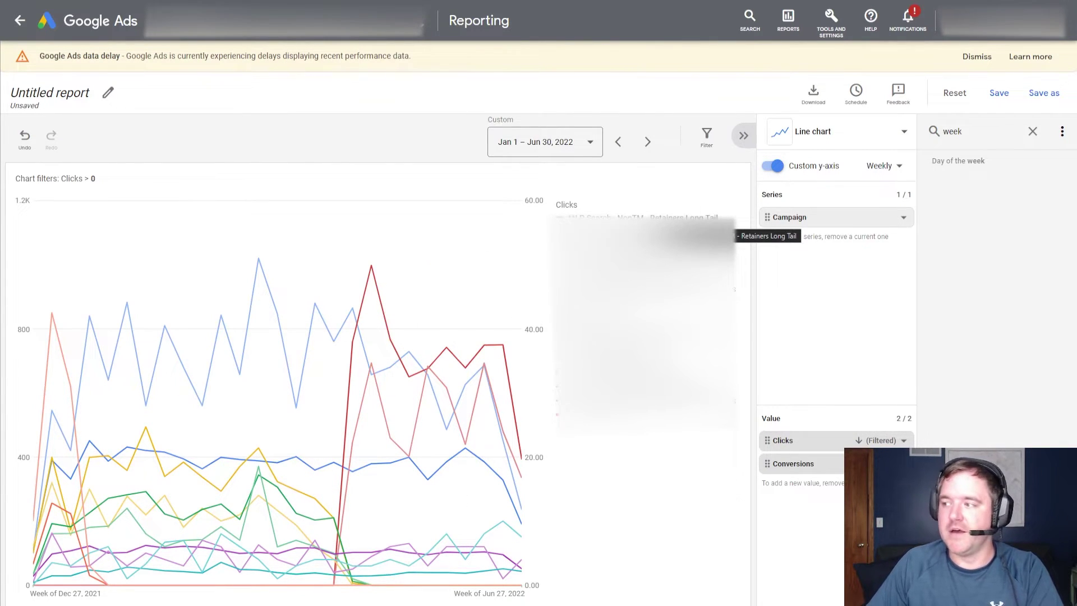
- Isolate the Retainers Long Tail campaign's weekly Clicks line by hiding all other chart series, and swap it for that campaign's Conversions line
{"action": "left_click", "coordinate": [640, 218]}
{"action": "left_click", "coordinate": [639, 232]}
{"action": "left_click", "coordinate": [639, 247]}
{"action": "left_click", "coordinate": [640, 261]}
{"action": "left_click", "coordinate": [639, 289]}
{"action": "left_click", "coordinate": [640, 275]}
{"action": "left_click", "coordinate": [639, 304]}
{"action": "left_click", "coordinate": [640, 330]}
{"action": "left_click", "coordinate": [640, 344]}
{"action": "left_click", "coordinate": [640, 358]}
{"action": "left_click", "coordinate": [640, 372]}
{"action": "left_click", "coordinate": [640, 386]}
{"action": "left_click", "coordinate": [639, 401]}
{"action": "left_click", "coordinate": [640, 415]}
{"action": "left_click", "coordinate": [623, 218]}
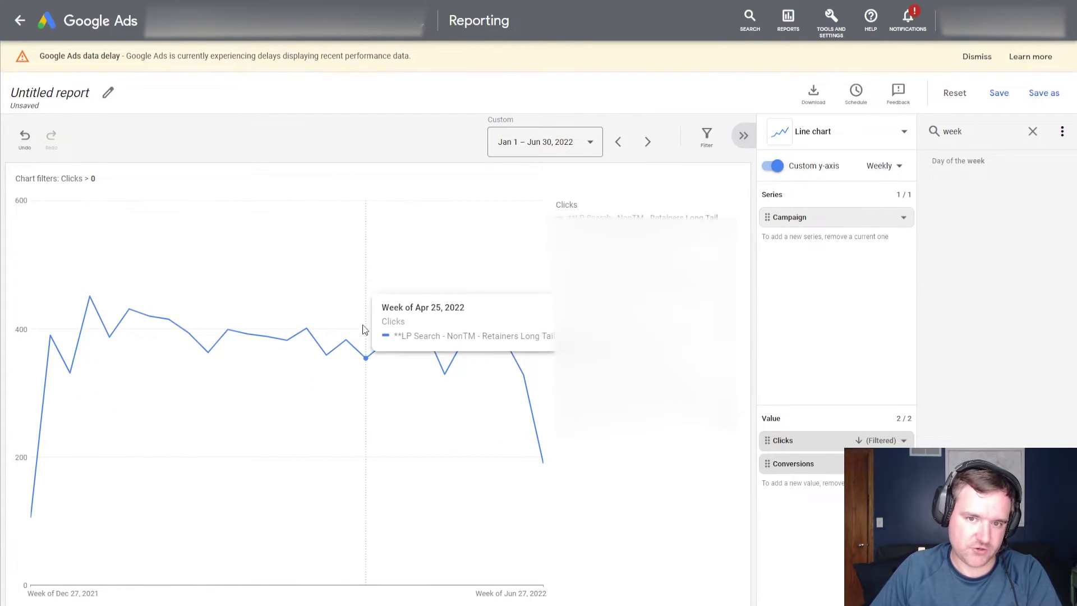
{"action": "left_click", "coordinate": [623, 218]}
{"action": "left_click", "coordinate": [623, 331]}
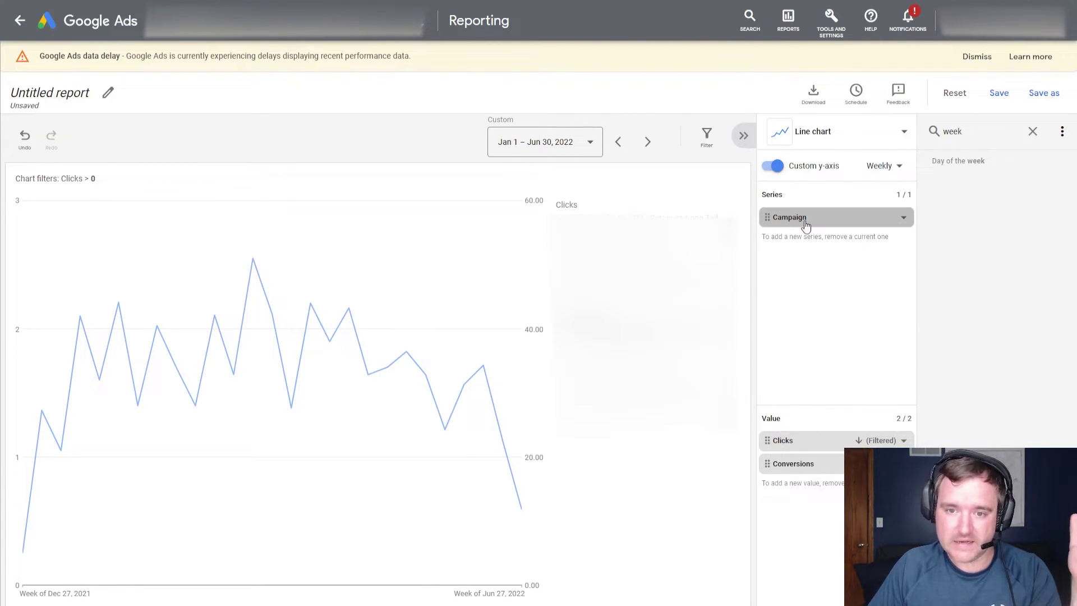
- Review the line chart's time interval options and set the interval to Monthly
{"action": "left_click", "coordinate": [883, 167]}
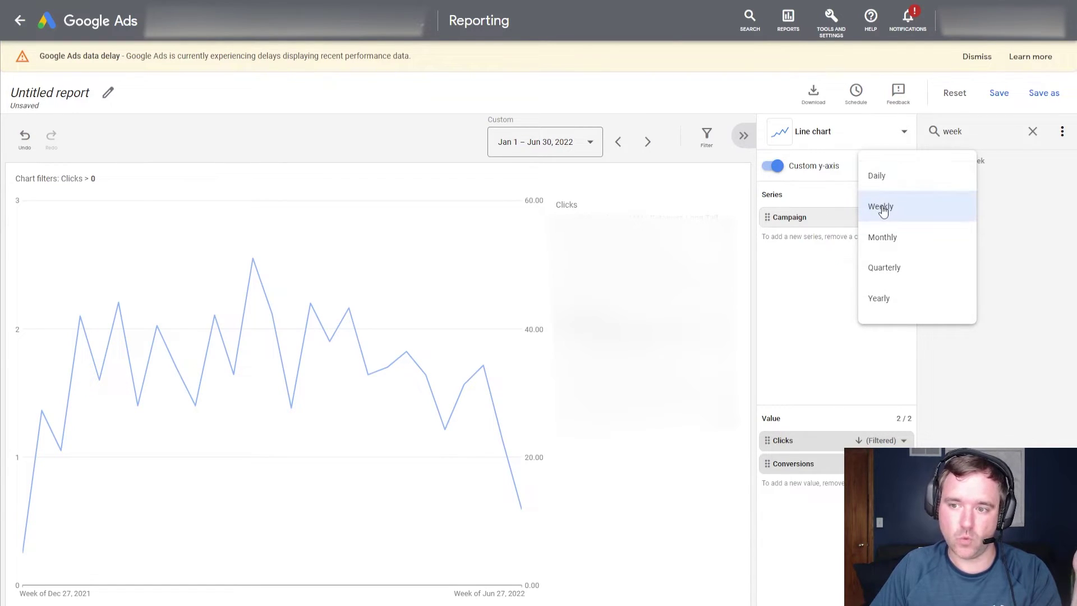
{"action": "left_click", "coordinate": [799, 288]}
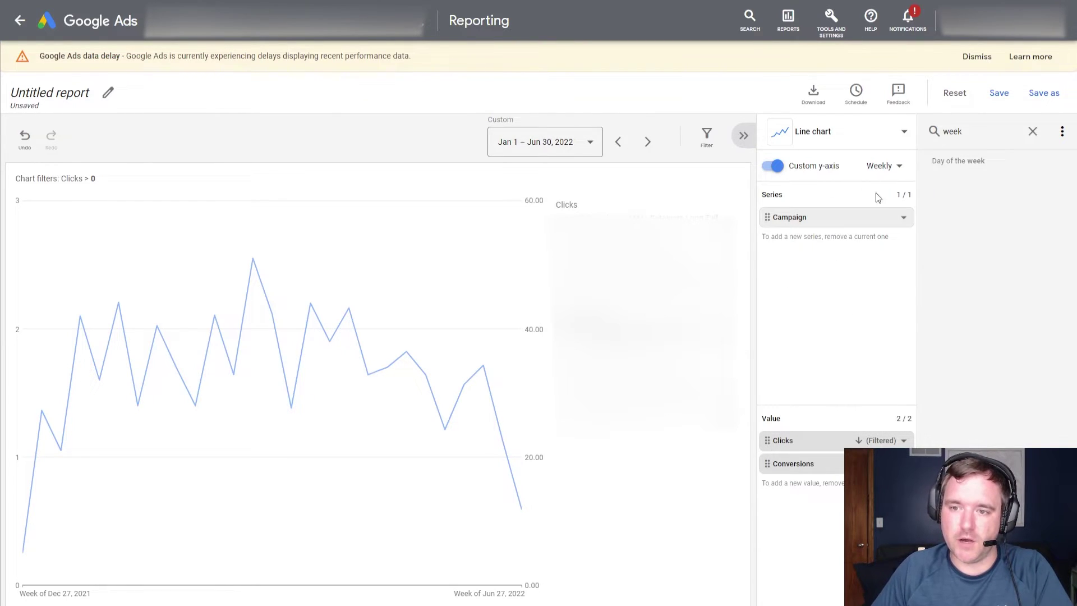
{"action": "left_click", "coordinate": [895, 168]}
{"action": "left_click", "coordinate": [835, 187]}
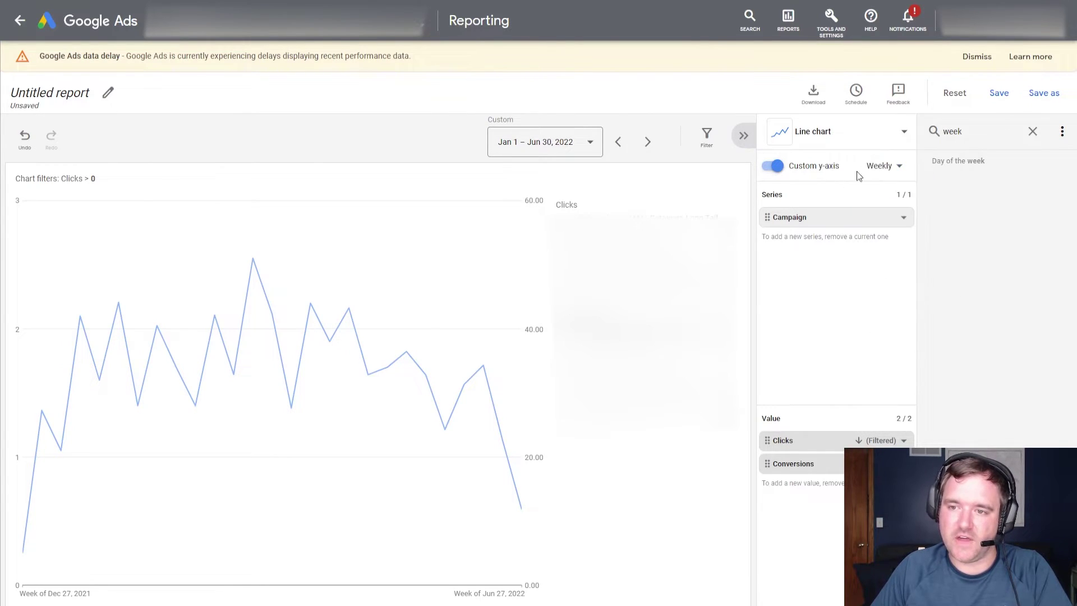
{"action": "left_click", "coordinate": [890, 168]}
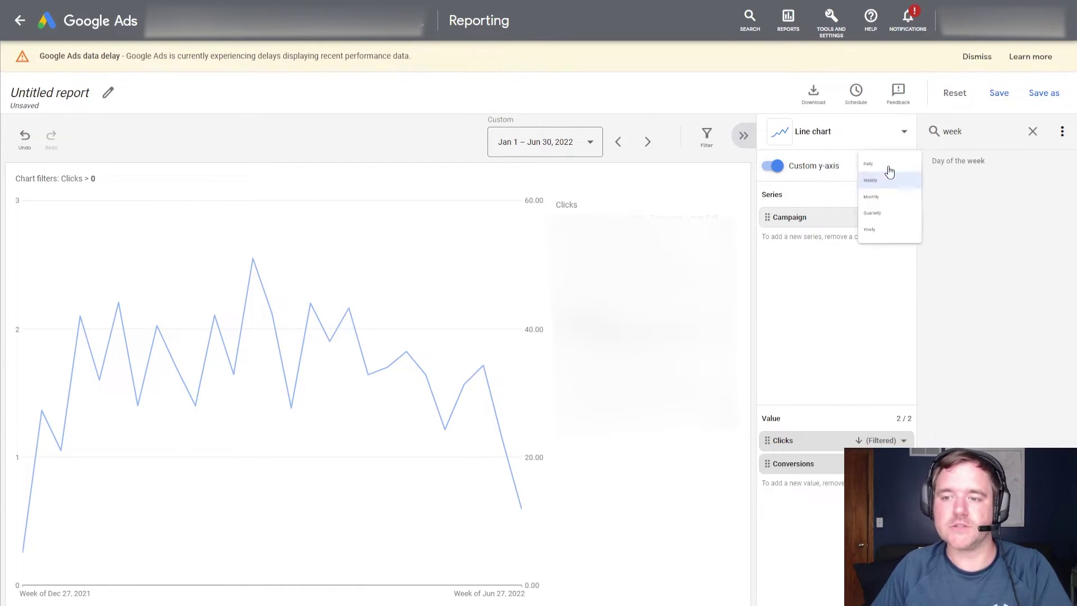
{"action": "left_click", "coordinate": [891, 238]}
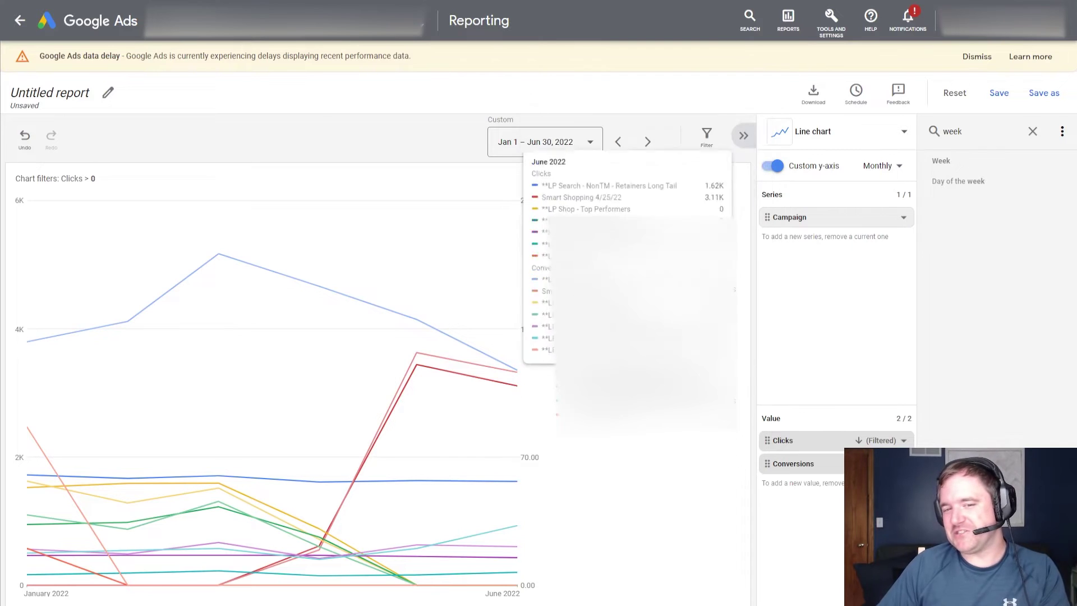
- Hide every monthly series except the Clicks line of the Retainers Long Tail campaign
{"action": "left_click", "coordinate": [612, 232]}
{"action": "left_click", "coordinate": [612, 246]}
{"action": "left_click", "coordinate": [611, 260]}
{"action": "left_click", "coordinate": [612, 275]}
{"action": "left_click", "coordinate": [611, 289]}
{"action": "left_click", "coordinate": [612, 303]}
{"action": "left_click", "coordinate": [612, 330]}
{"action": "left_click", "coordinate": [612, 344]}
{"action": "left_click", "coordinate": [612, 358]}
{"action": "left_click", "coordinate": [611, 372]}
{"action": "left_click", "coordinate": [612, 387]}
{"action": "left_click", "coordinate": [612, 400]}
{"action": "left_click", "coordinate": [612, 415]}
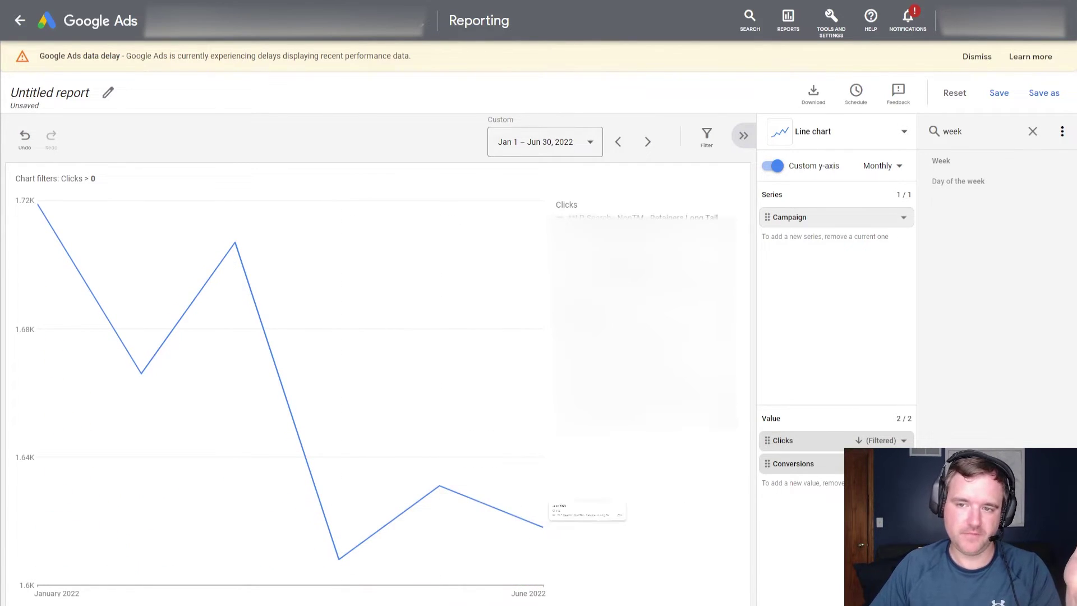
- Change the report to a bar chart and compare its Clicks and Conversions bars with the custom y-axis turned off and back on
{"action": "left_click", "coordinate": [841, 133]}
{"action": "left_click", "coordinate": [780, 250]}
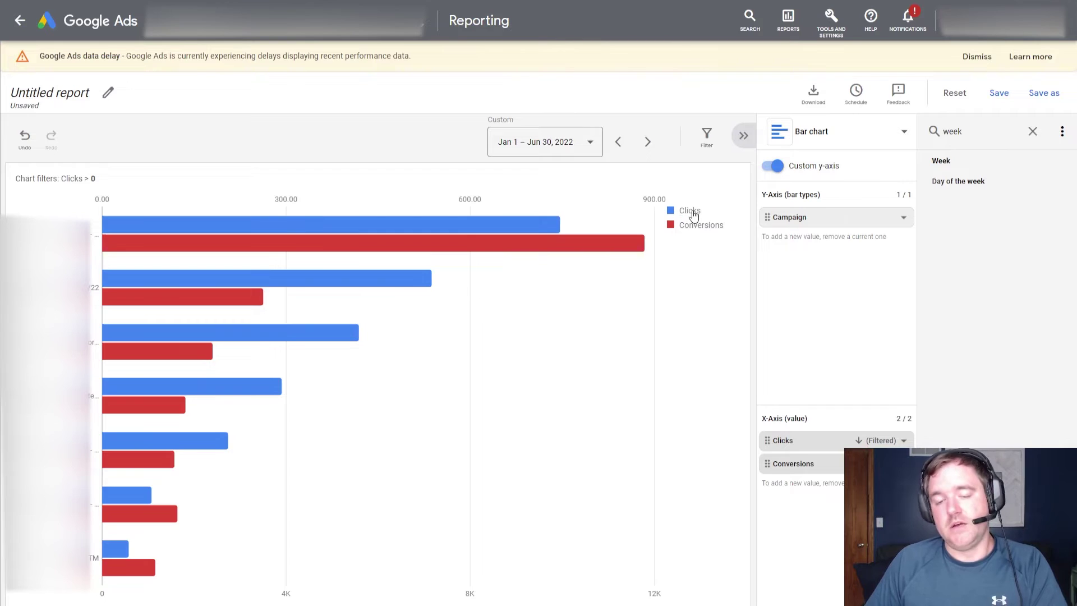
{"action": "mouse_move", "coordinate": [450, 223]}
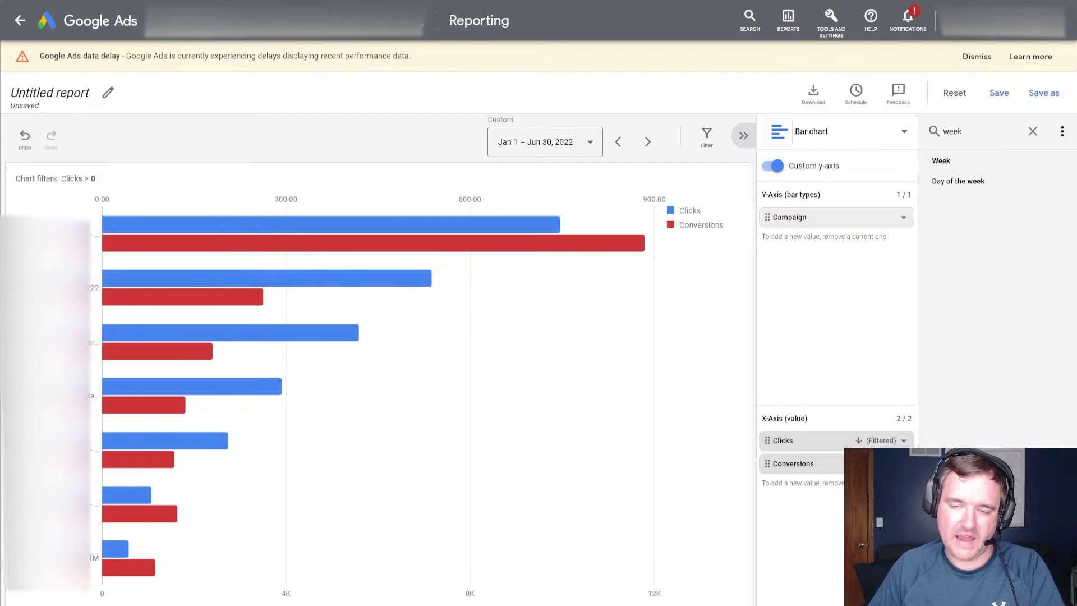
{"action": "mouse_move", "coordinate": [185, 248]}
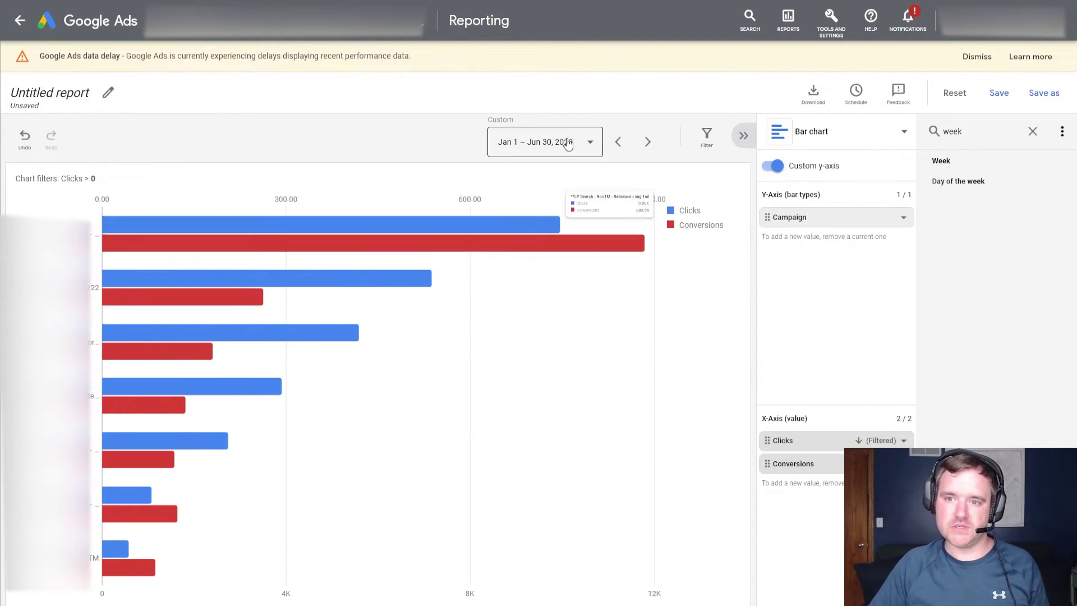
{"action": "mouse_move", "coordinate": [219, 584]}
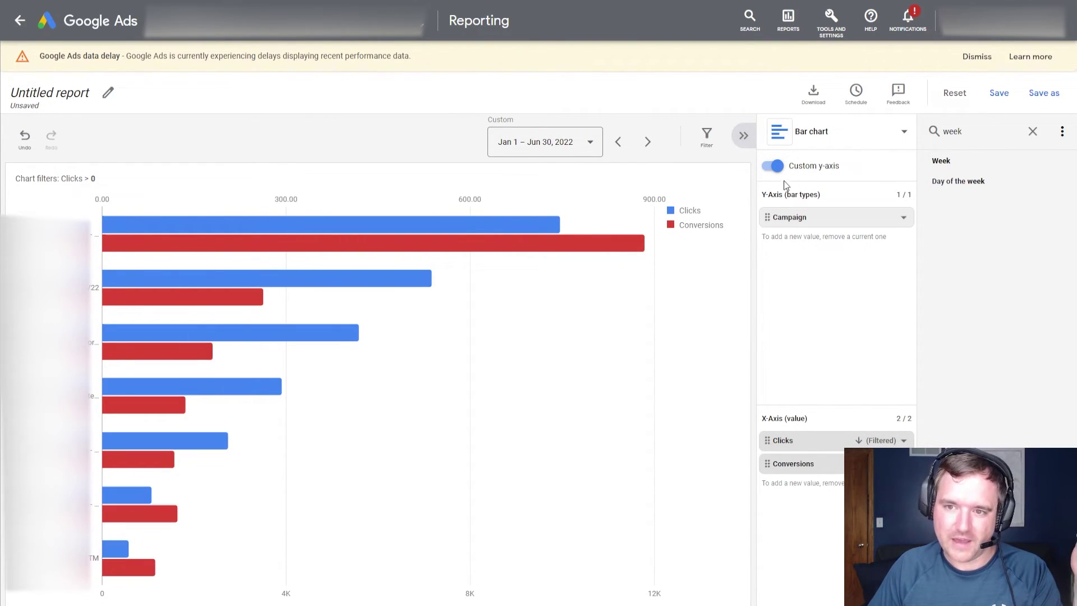
{"action": "left_click", "coordinate": [778, 168]}
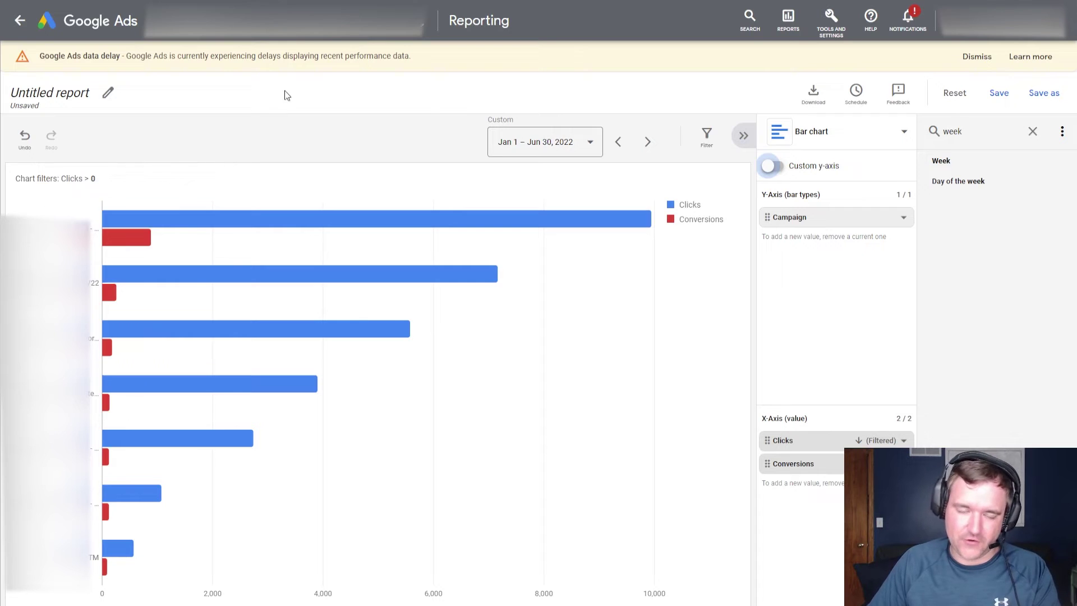
{"action": "left_click", "coordinate": [772, 166]}
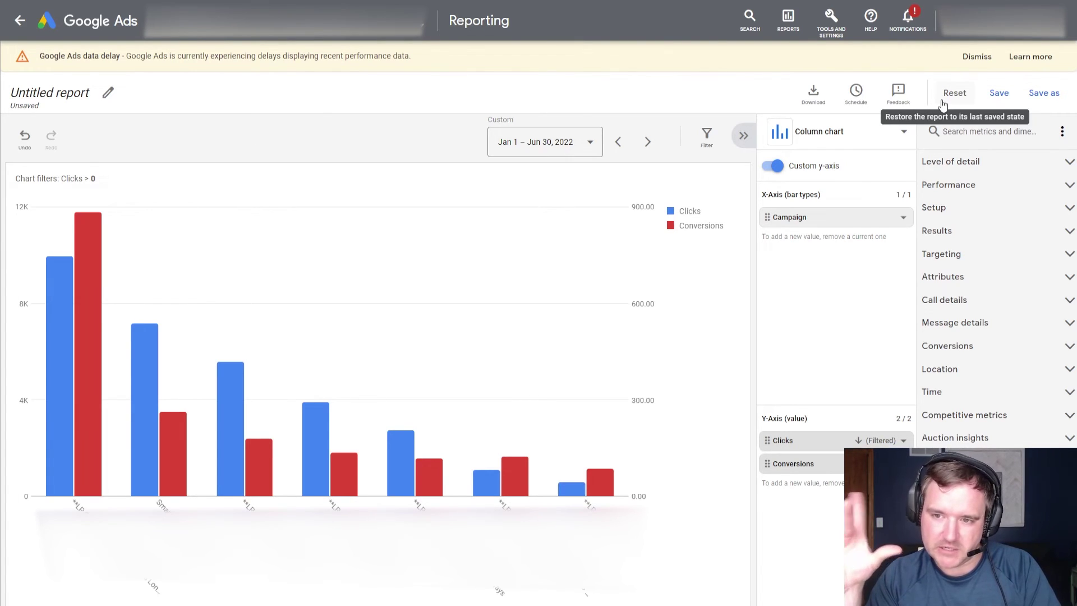
- Convert the chart back to a table
{"action": "left_click", "coordinate": [800, 138]}
{"action": "left_click", "coordinate": [783, 191]}
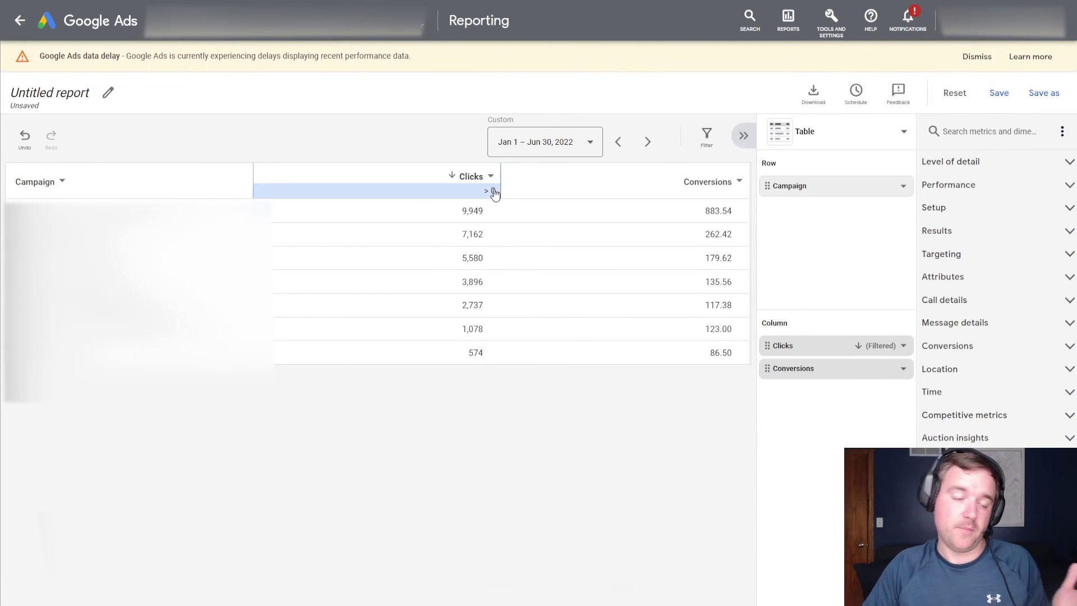